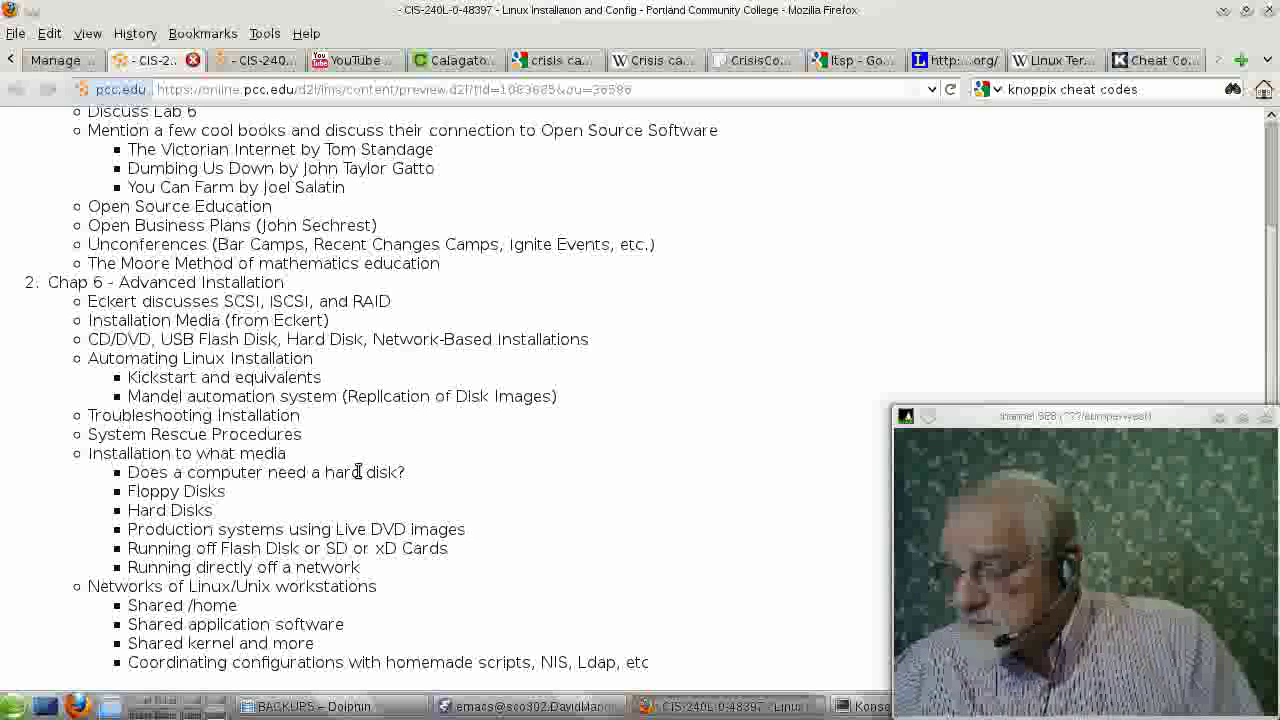
# Open the Linux Terminal Server Project Wikipedia article and highlight 'few thin client machines' in its intro
pyautogui.moveTo(510, 708)
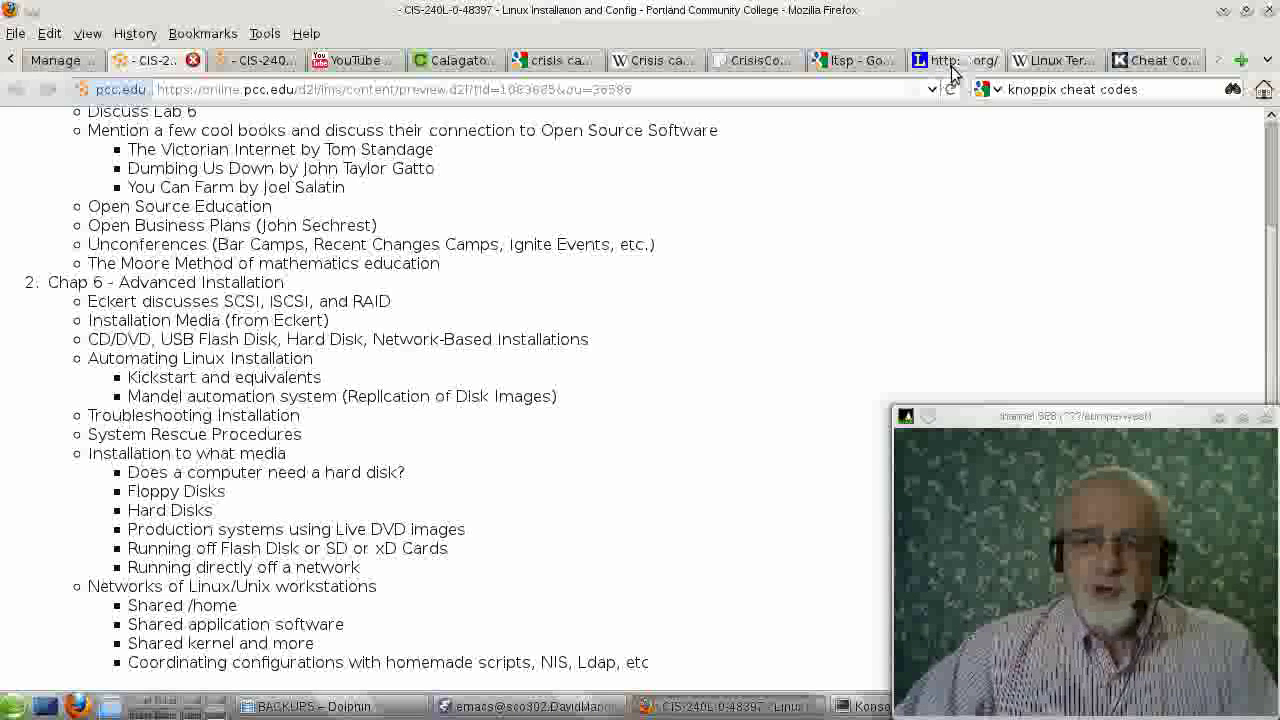
pyautogui.click(1082, 62)
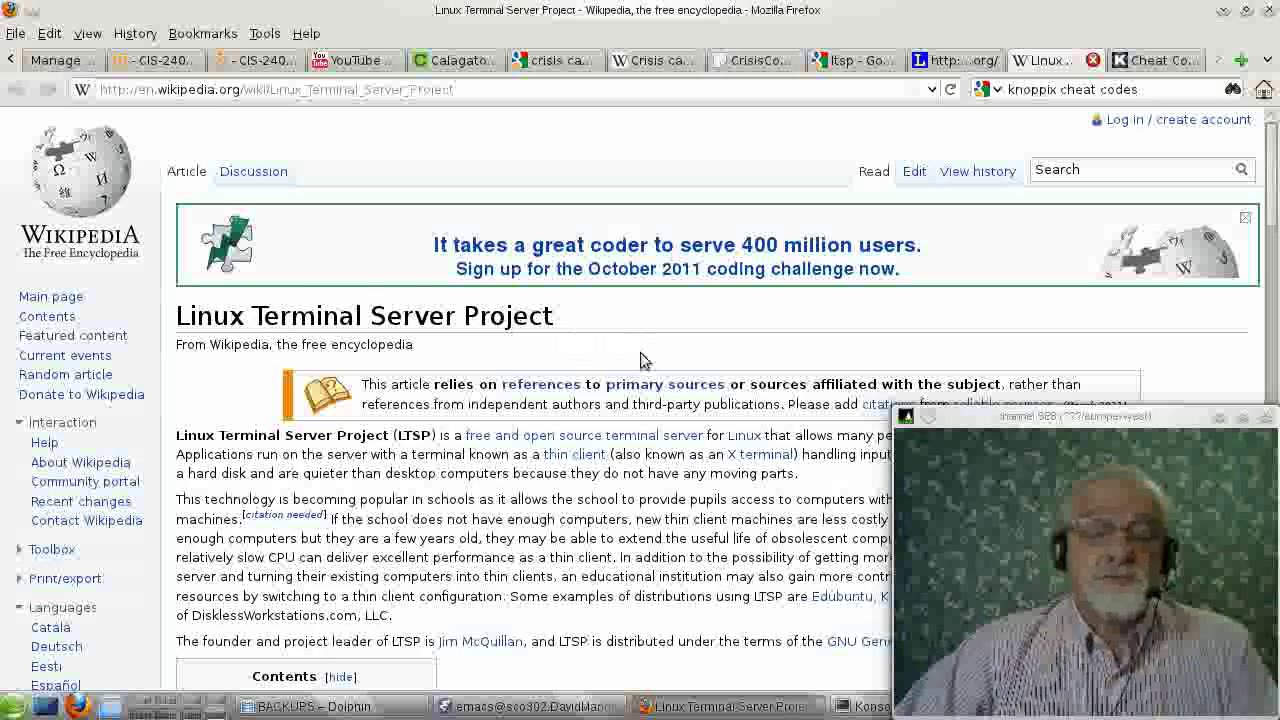
pyautogui.scroll(-3, 610, 535)
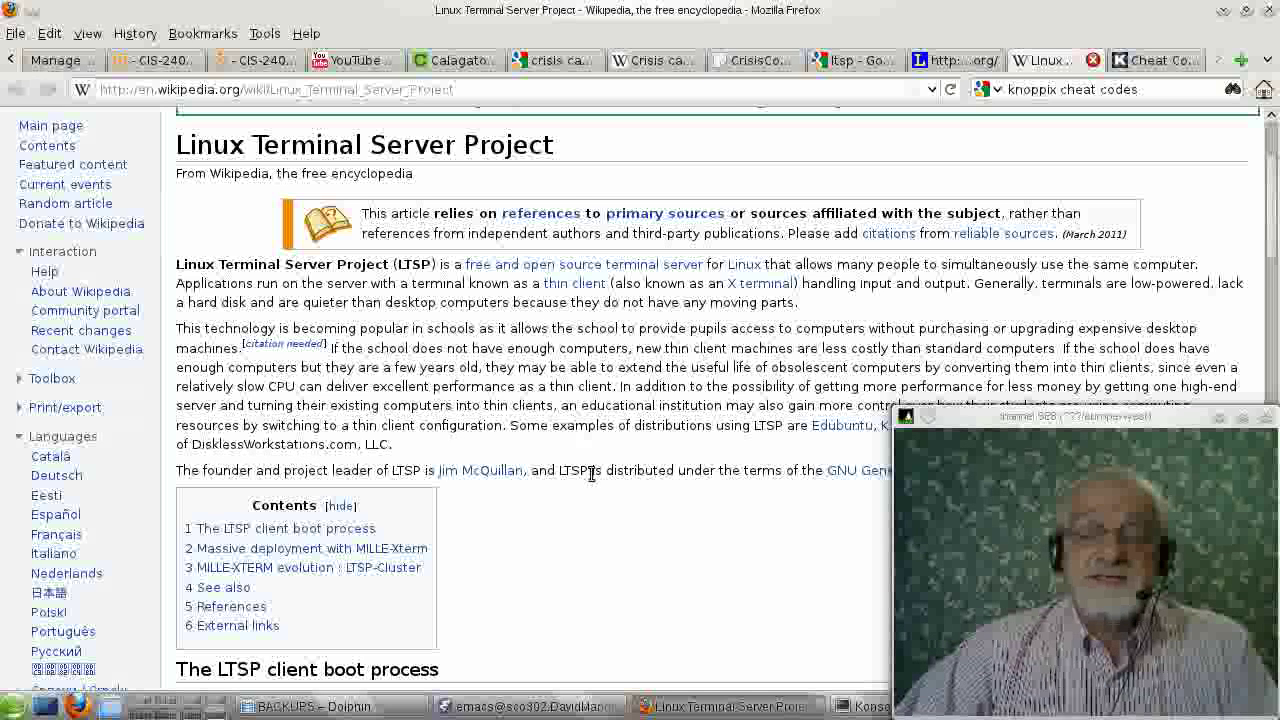
pyautogui.scroll(-1, 590, 472)
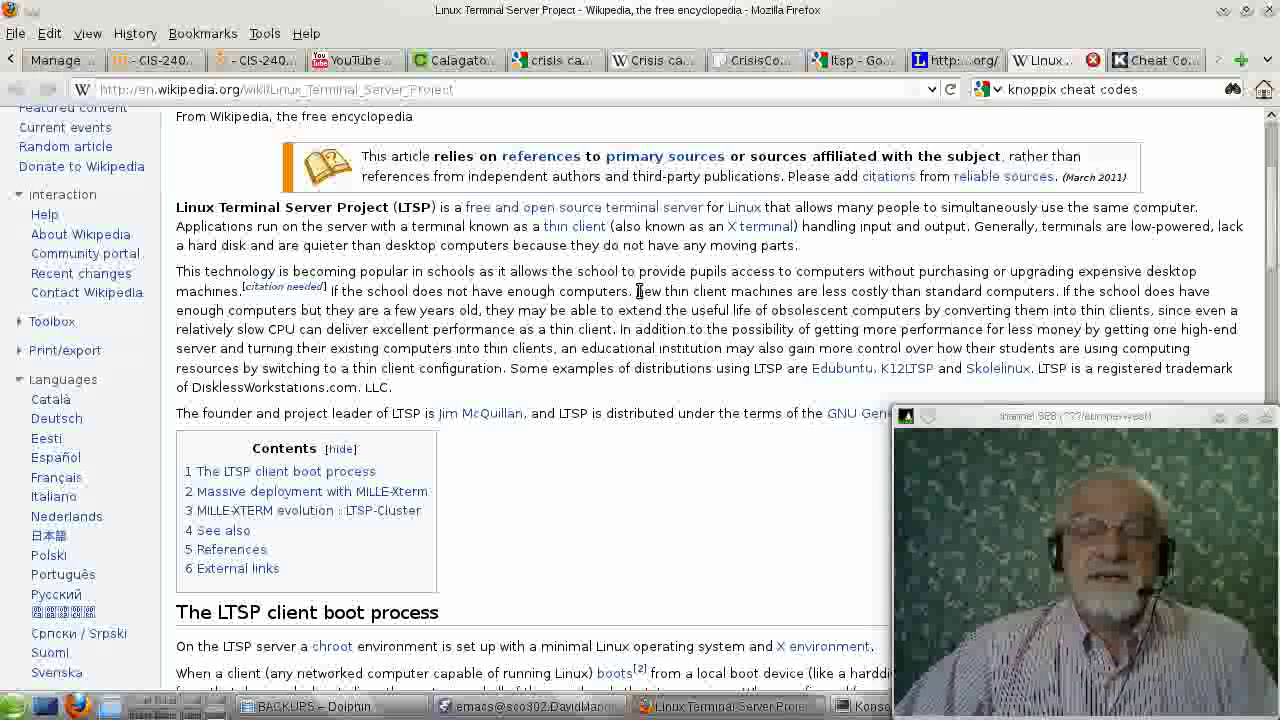
pyautogui.moveTo(638, 291); pyautogui.dragTo(793, 291)
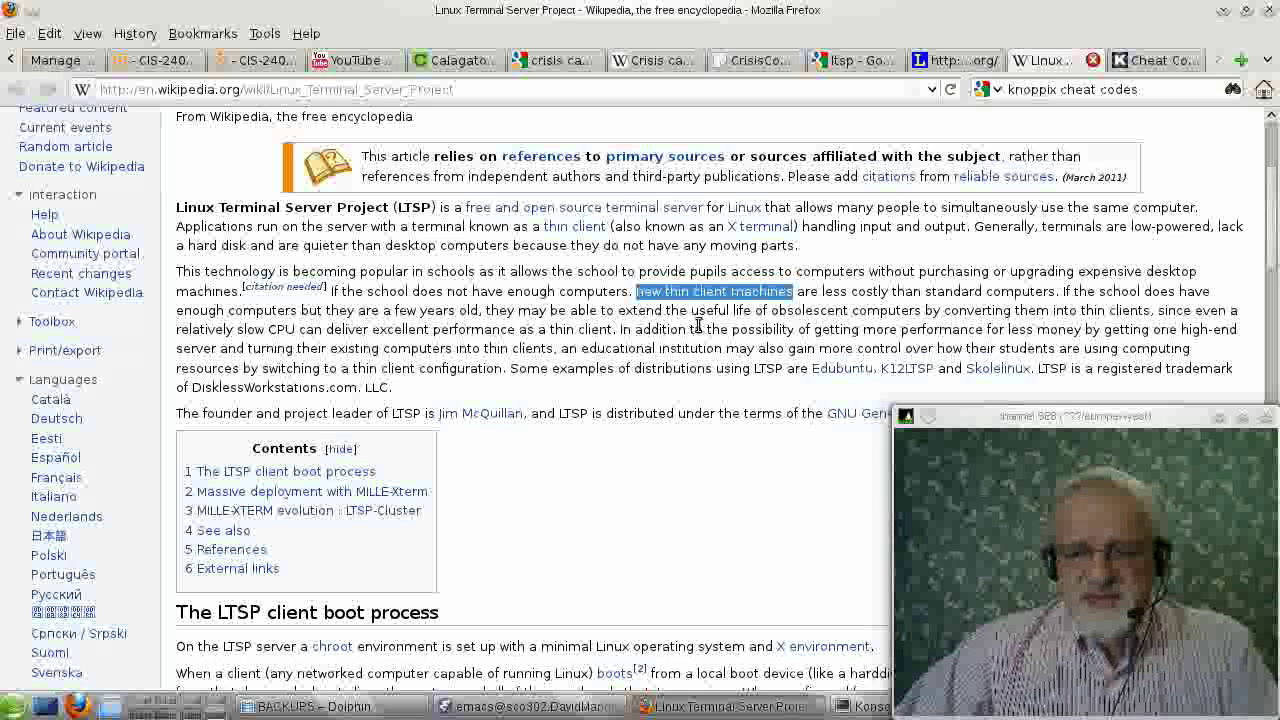
pyautogui.click(759, 311)
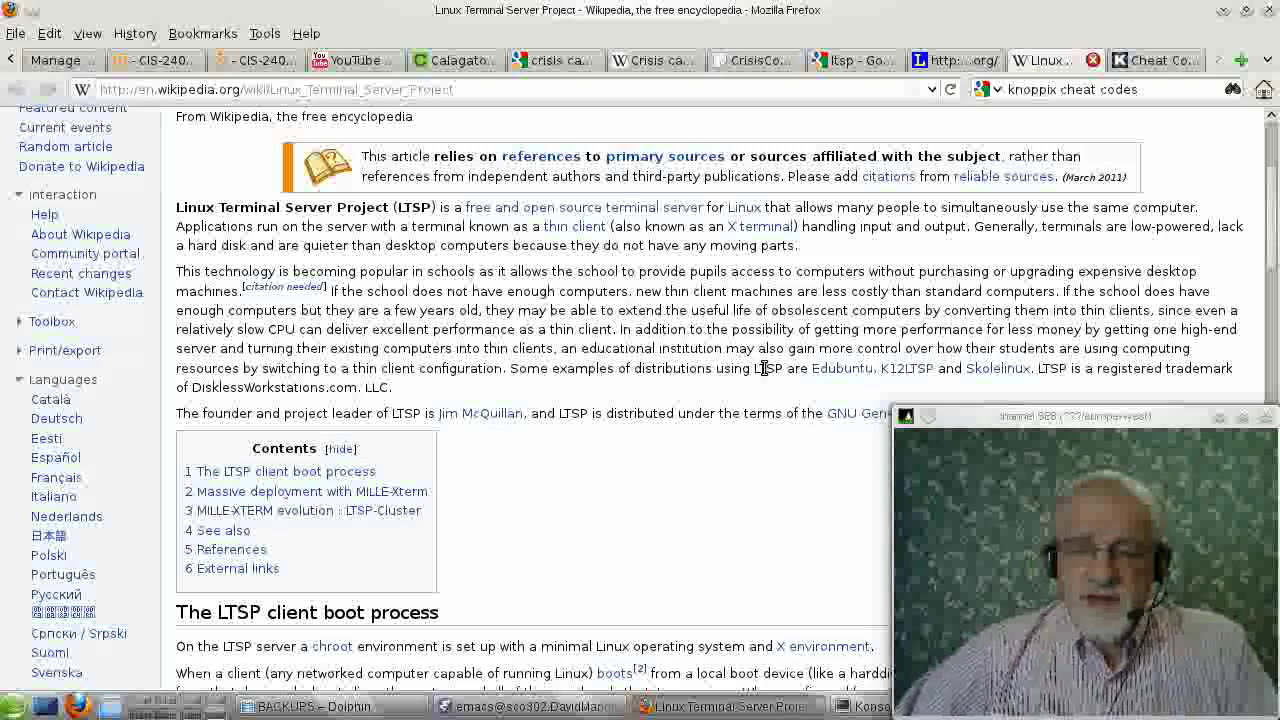
# Read down past the LTSP 4 vs 5 comparison table, then switch to the ltsp.org home page
pyautogui.scroll(-2, 763, 368)
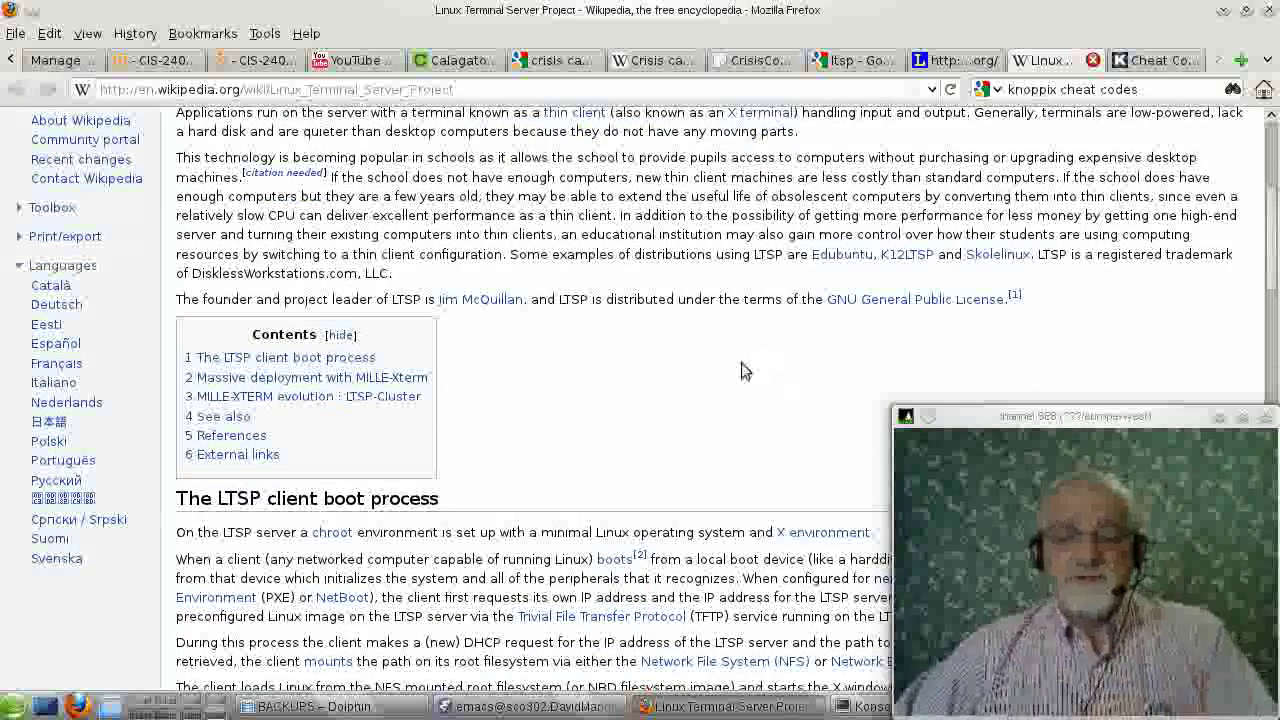
pyautogui.scroll(-4, 737, 366)
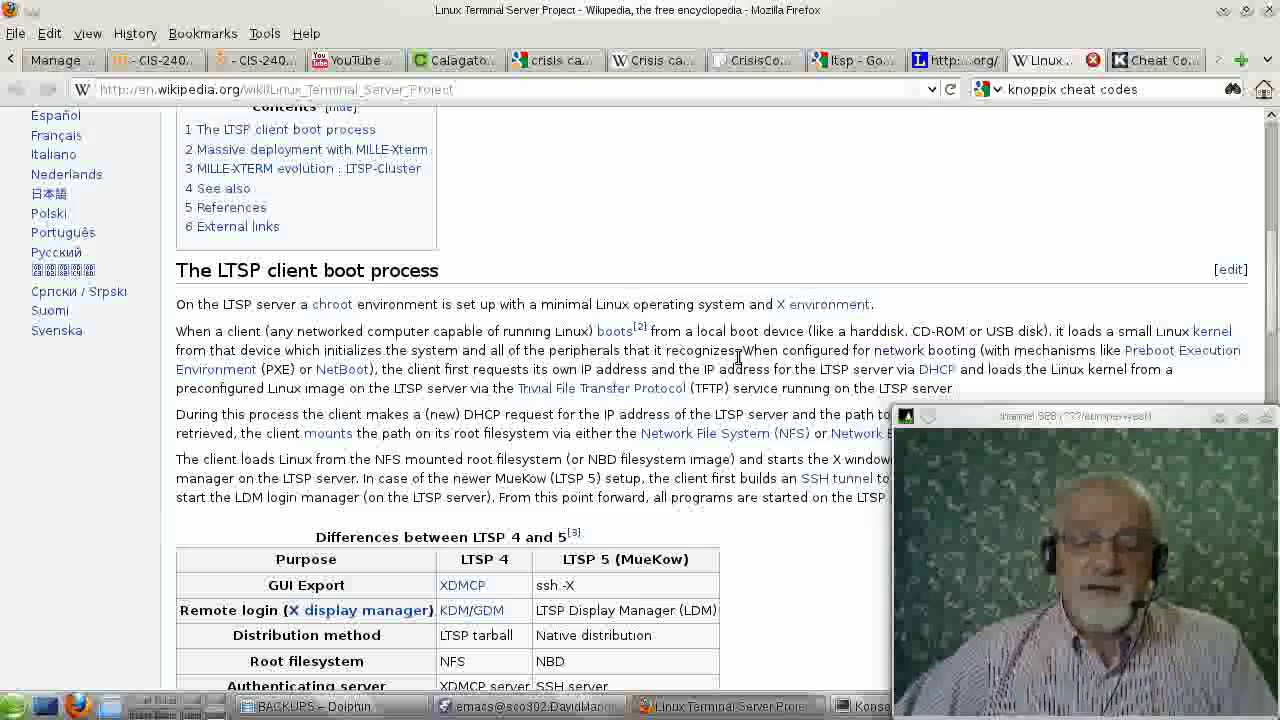
pyautogui.scroll(-4, 737, 360)
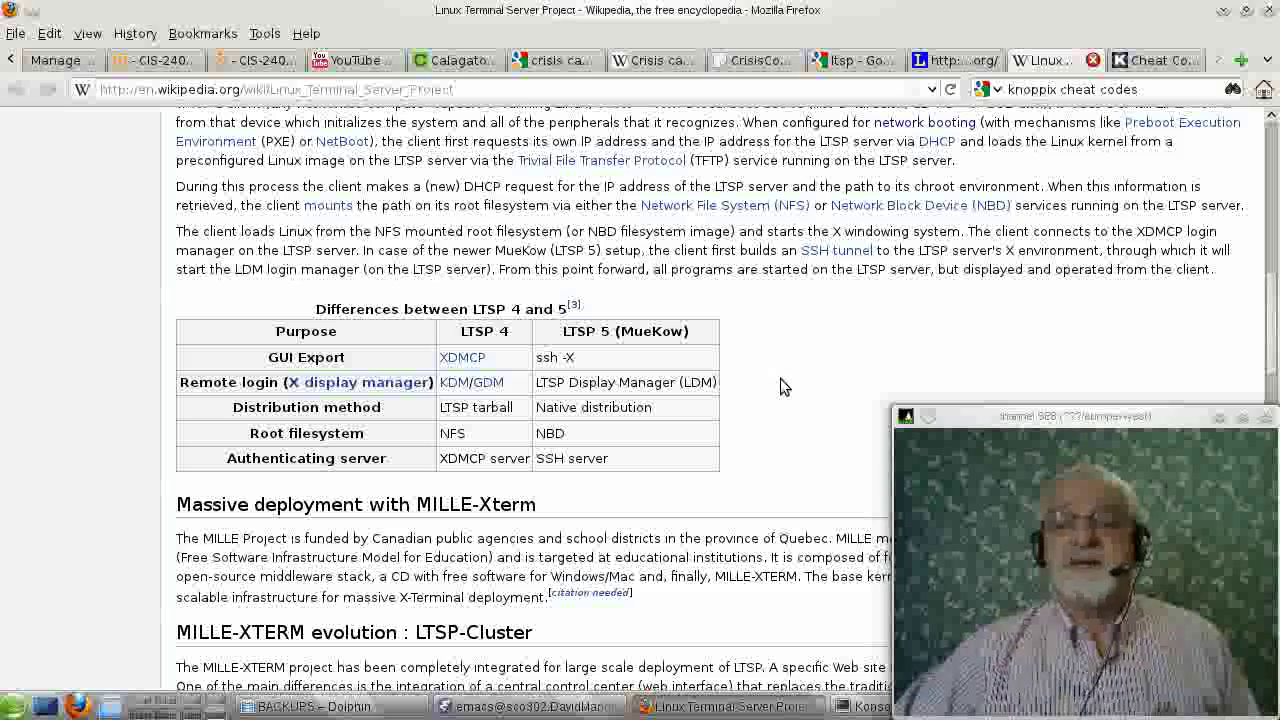
pyautogui.scroll(-3, 779, 389)
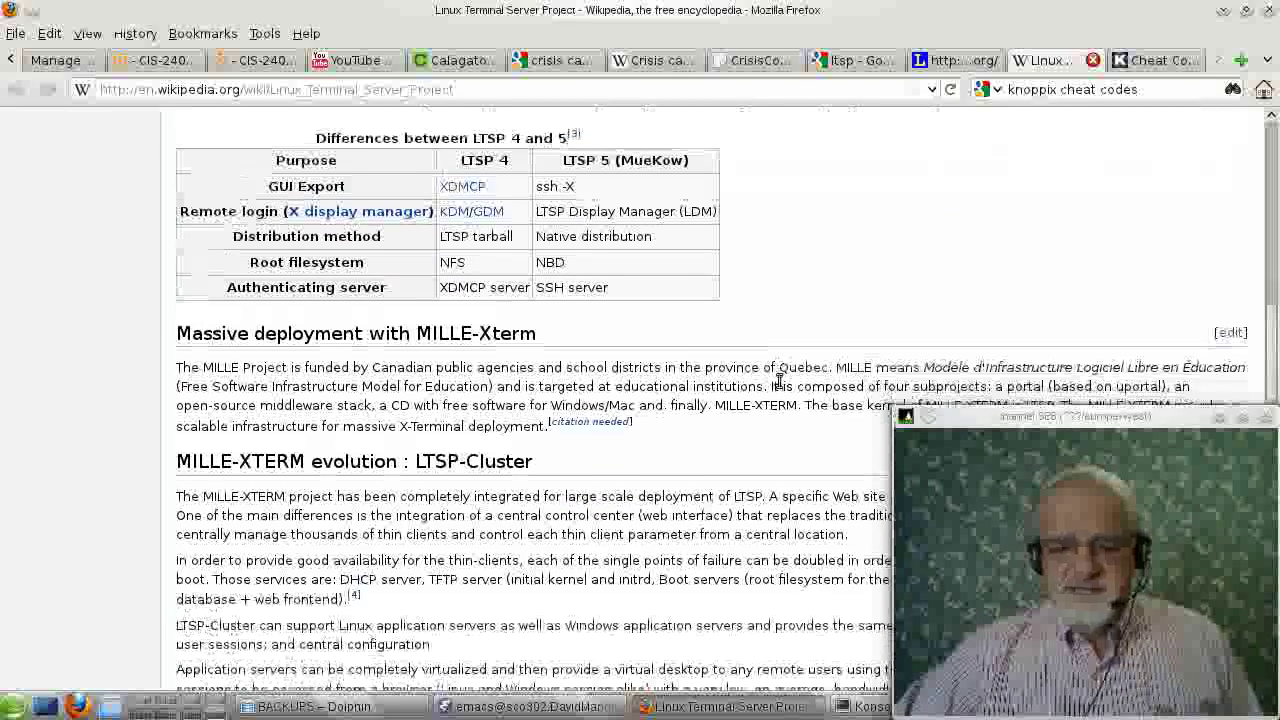
pyautogui.click(950, 60)
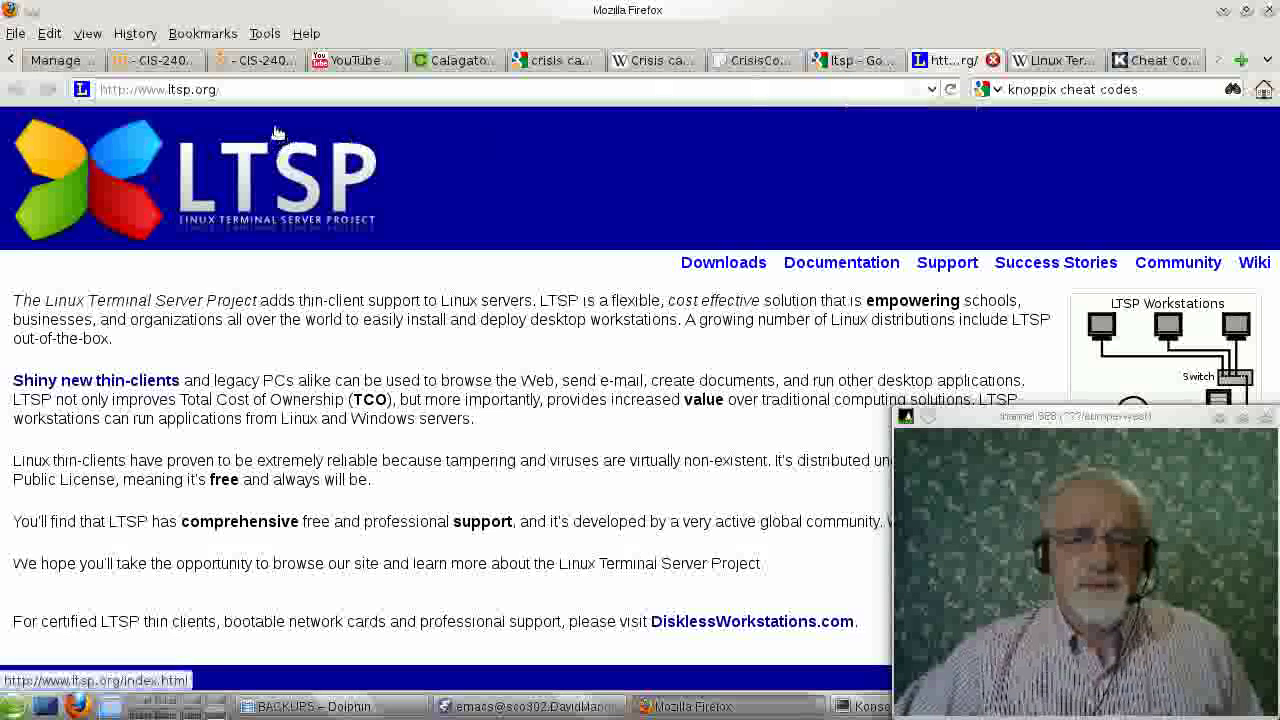
# Review the CIS-240 outline's Chap 6 Advanced Installation topics, then go to the VirtualBox Manager desktop
pyautogui.click(158, 62)
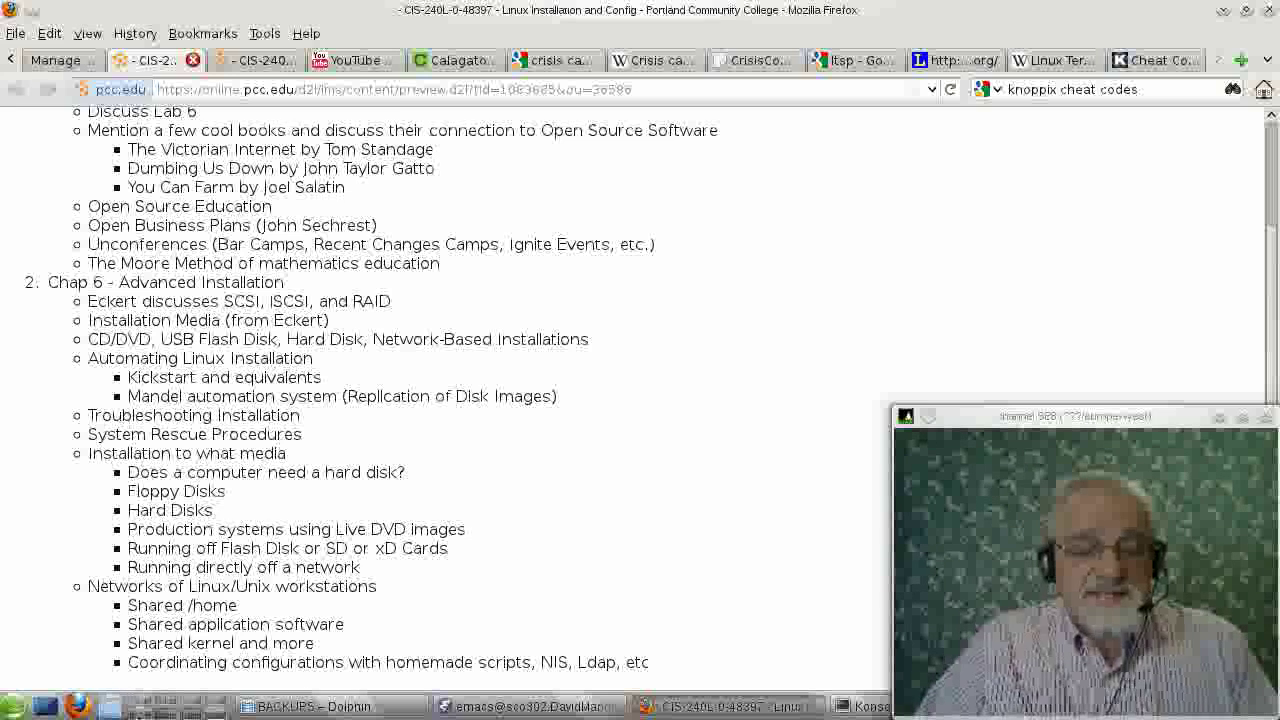
pyautogui.click(140, 706)
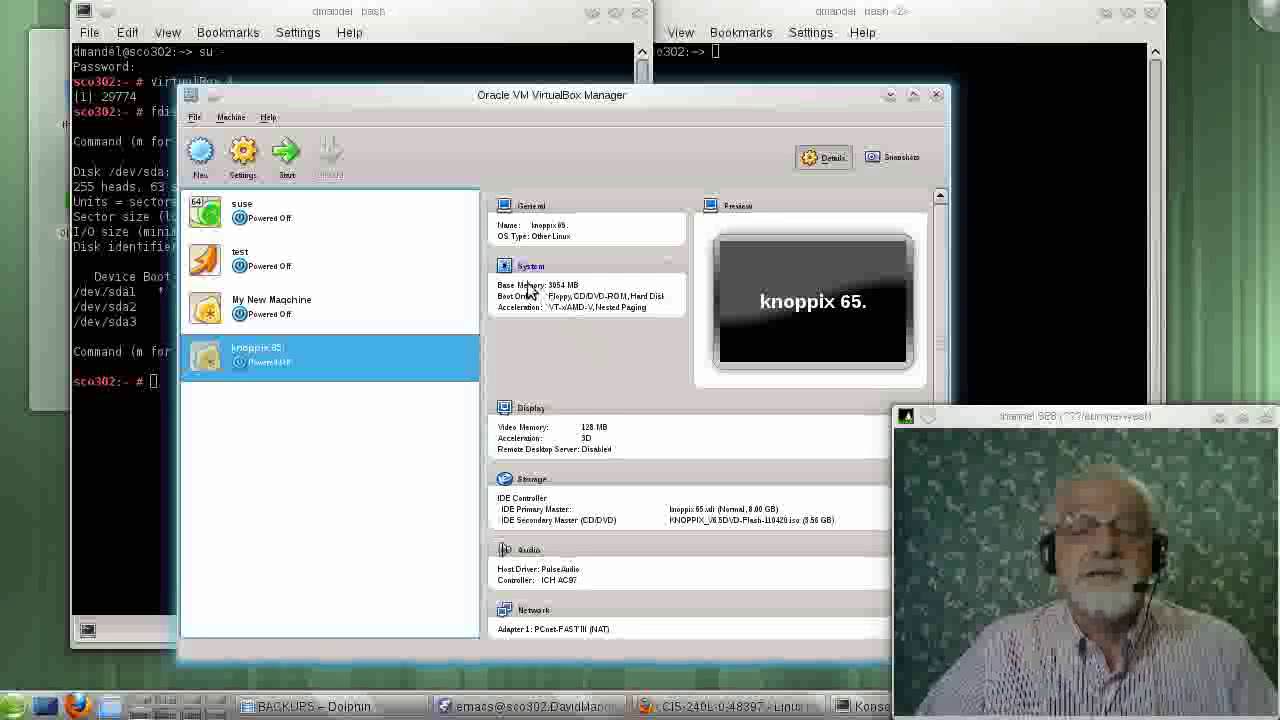
# Open knoppix 65 Storage settings and select the KNOPPIX DVD ISO's file path
pyautogui.click(540, 484)
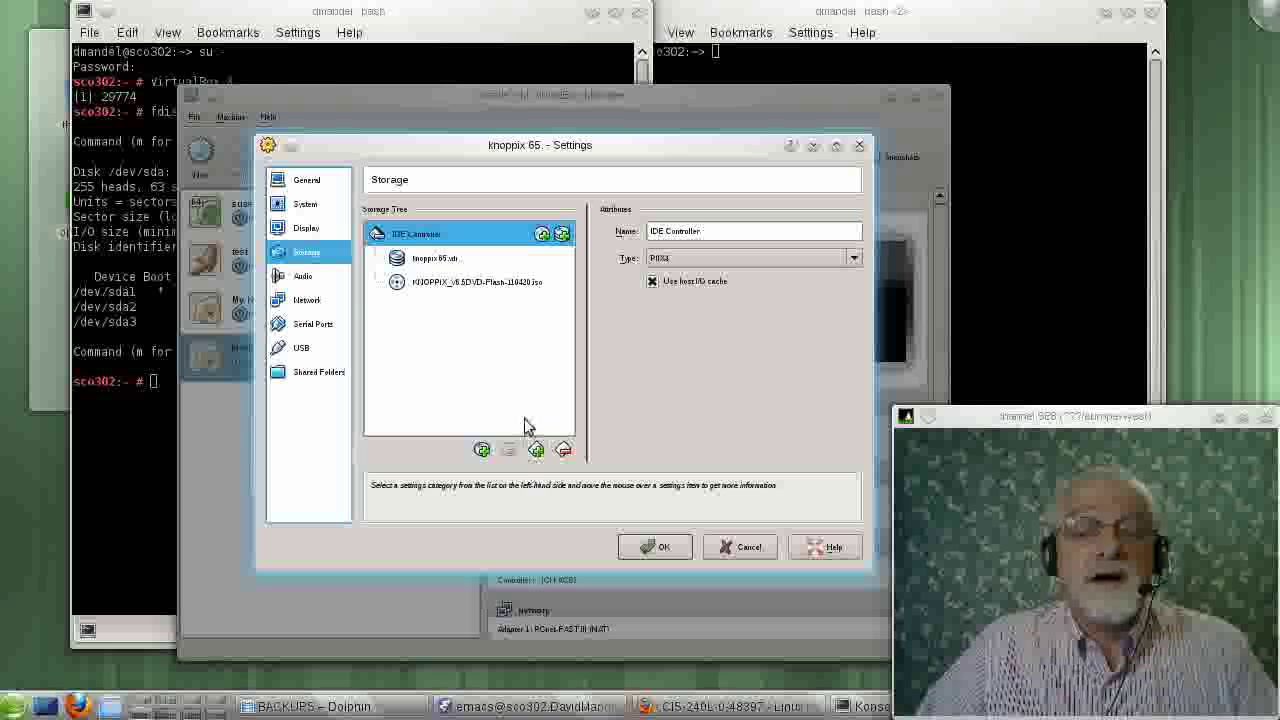
pyautogui.click(456, 281)
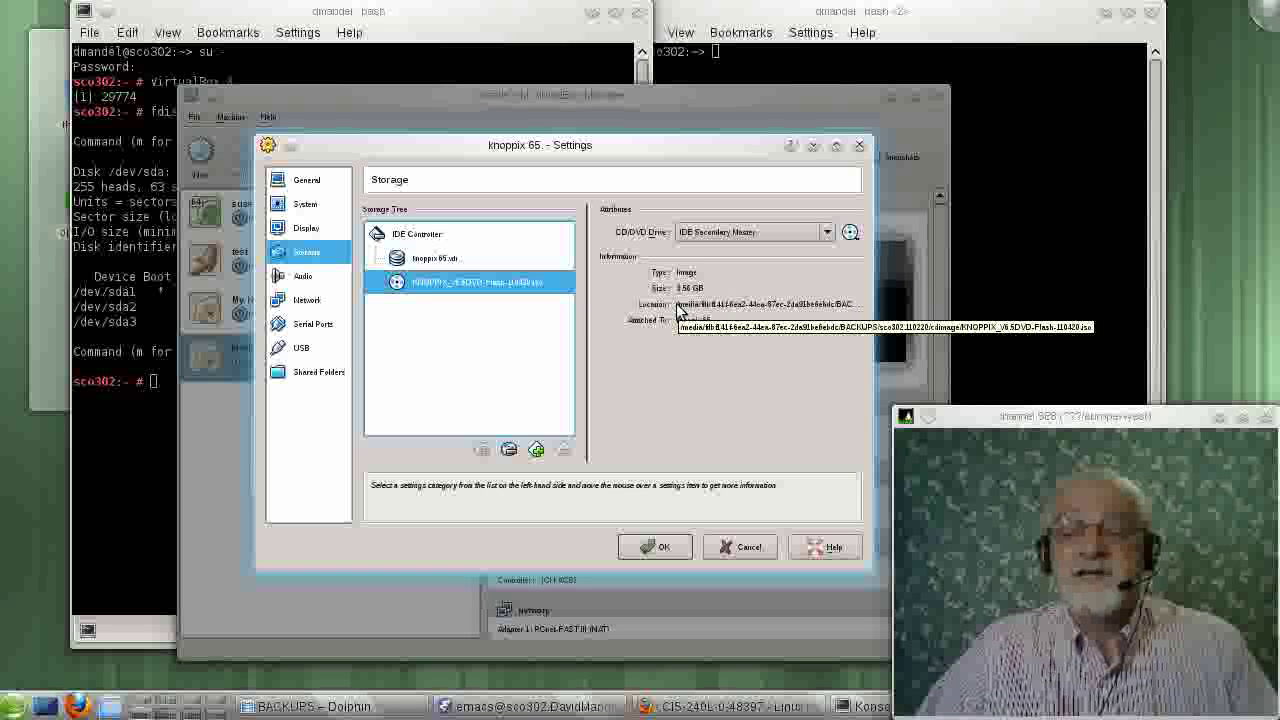
pyautogui.moveTo(676, 304); pyautogui.dragTo(850, 312)
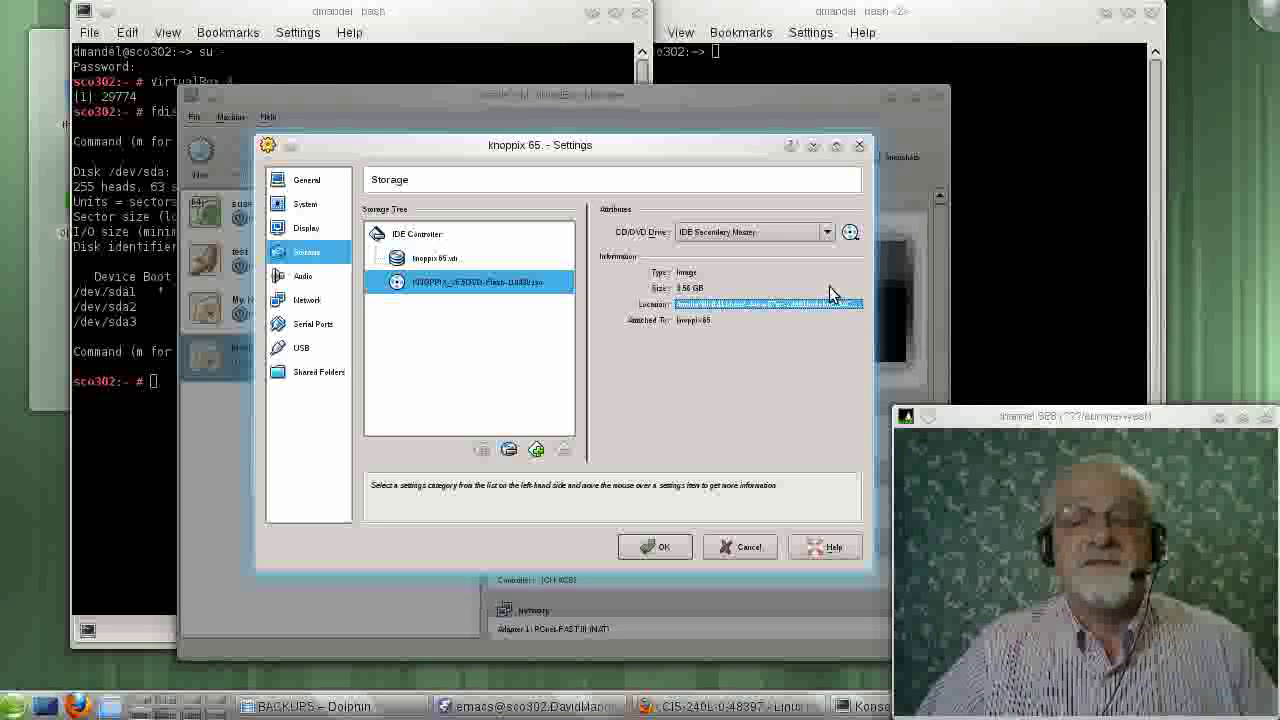
# Inspect the knoppix65.vdi disk details, then cancel Settings without changes
pyautogui.click(437, 259)
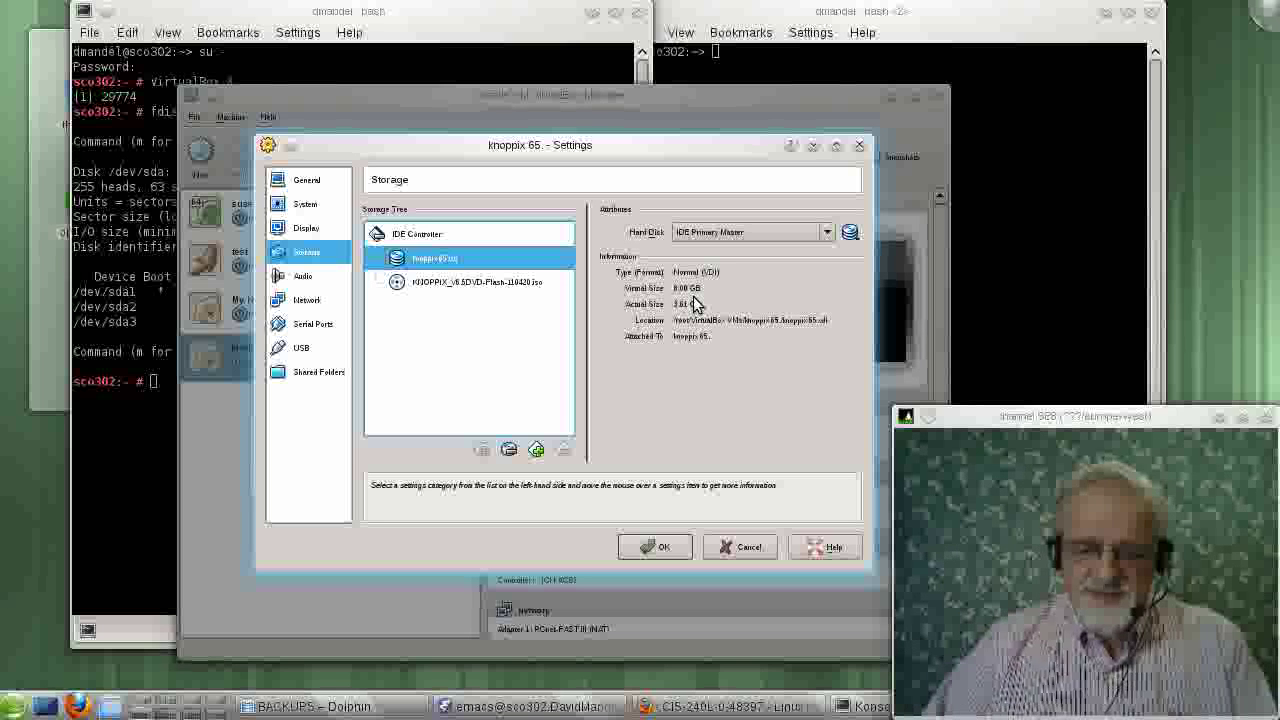
pyautogui.click(747, 549)
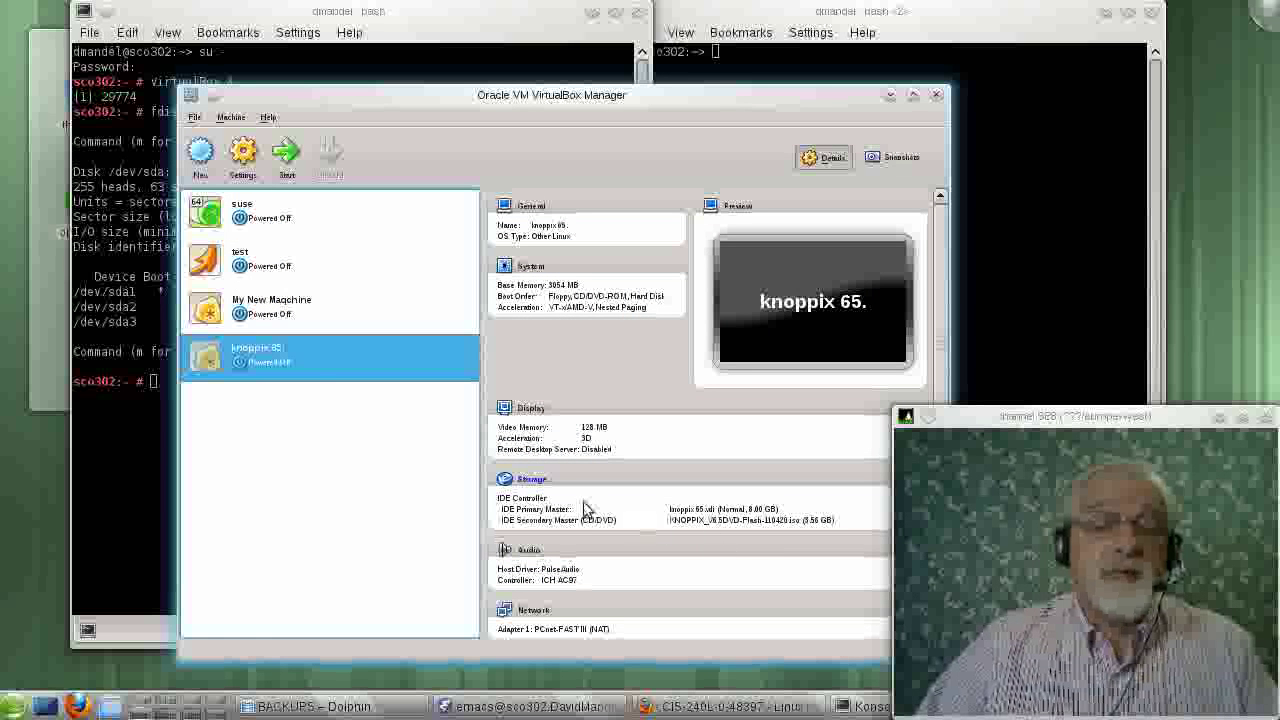
pyautogui.doubleClick(267, 350)
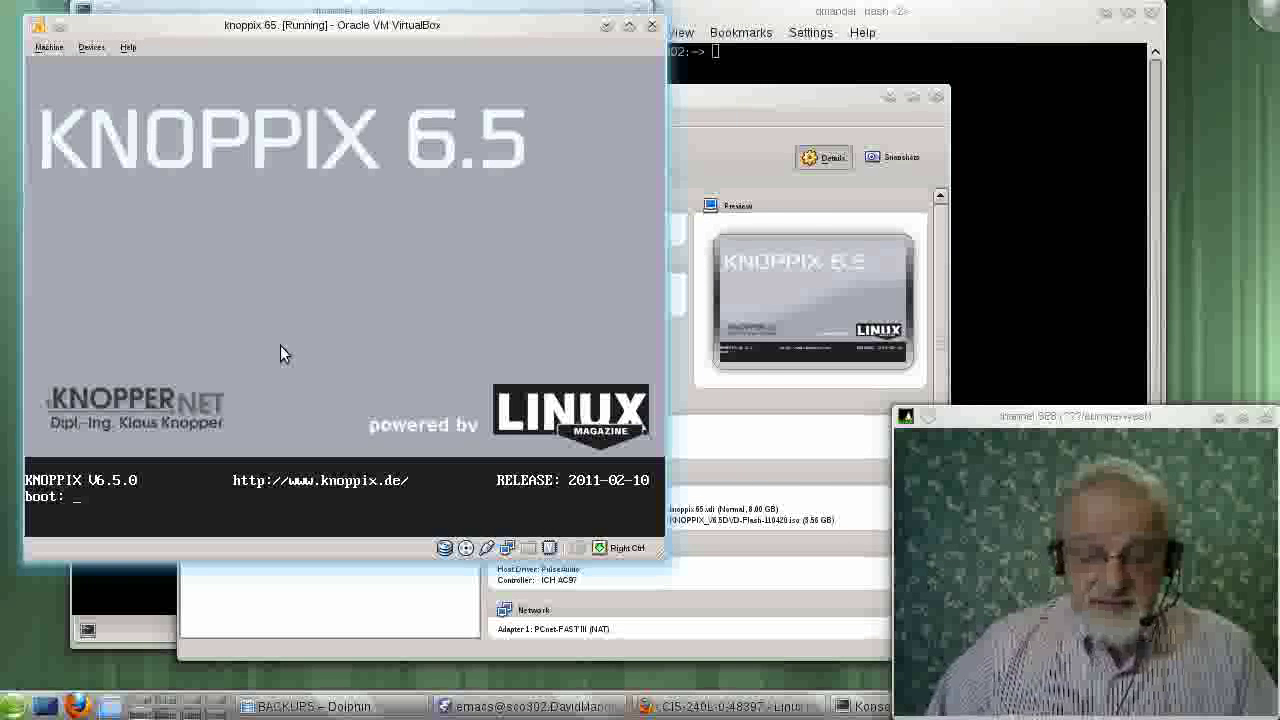
pyautogui.press('F2')
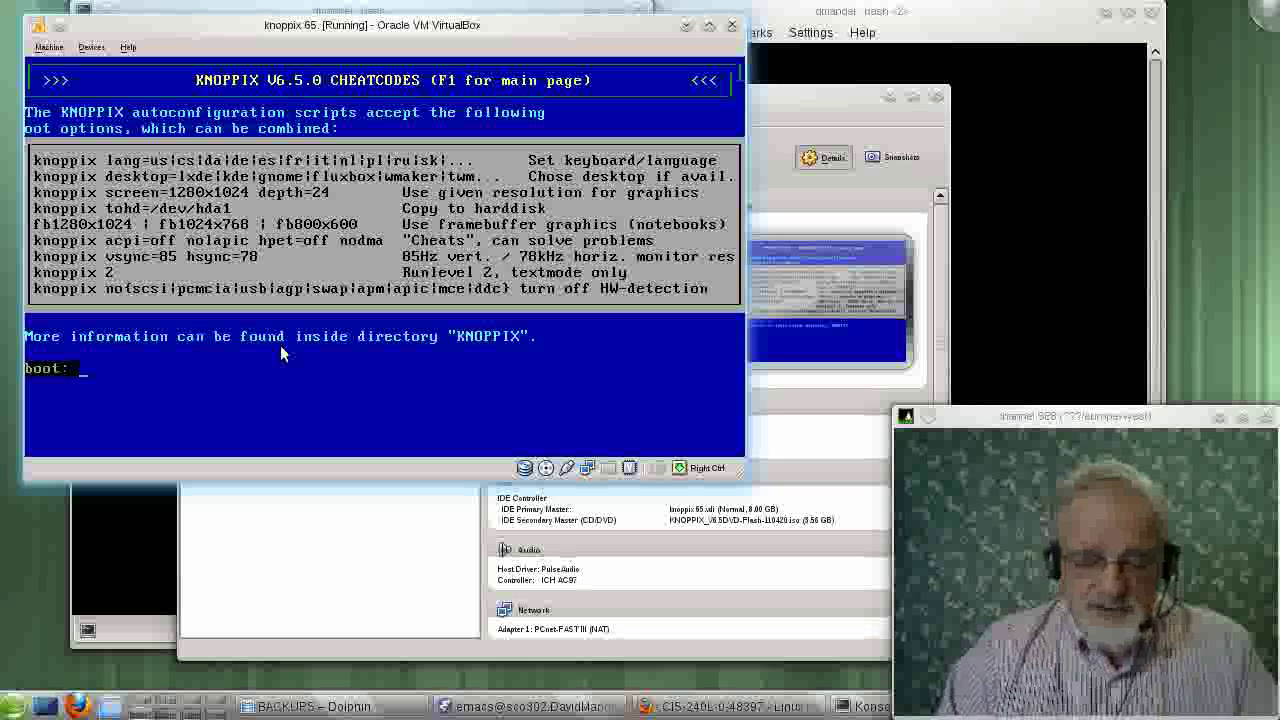
pyautogui.write('kno')
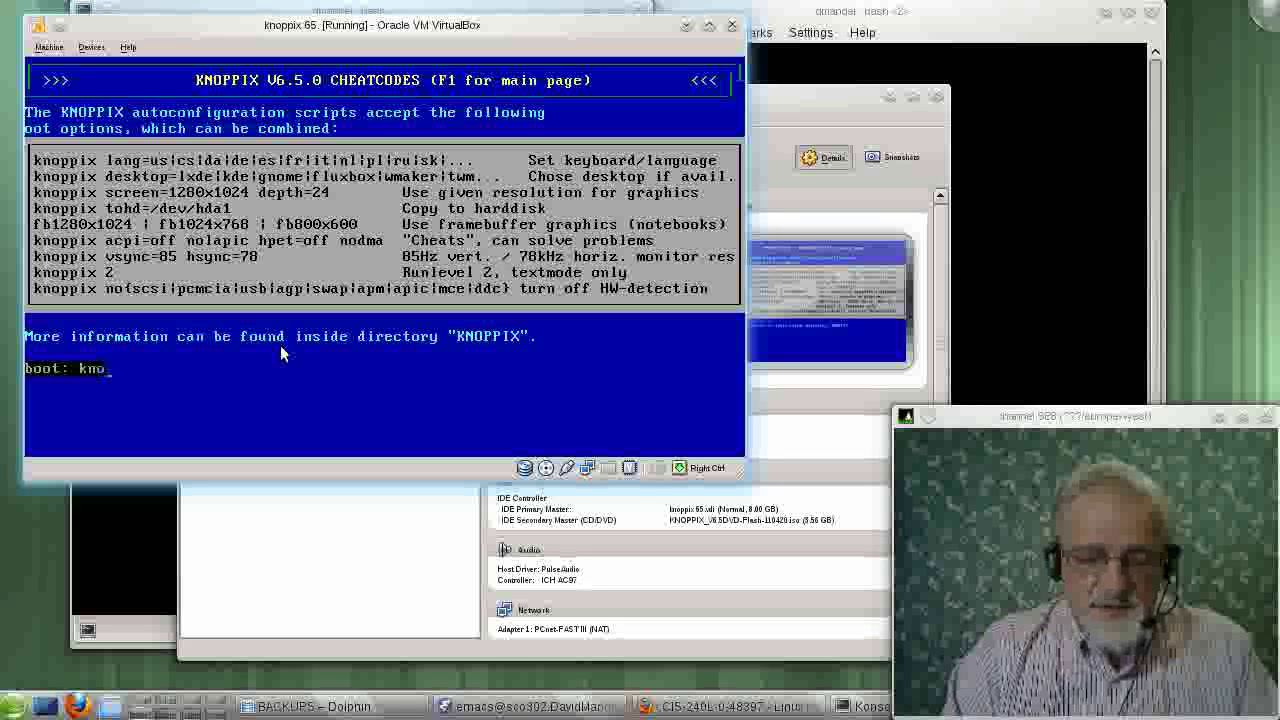
pyautogui.write('ppix')
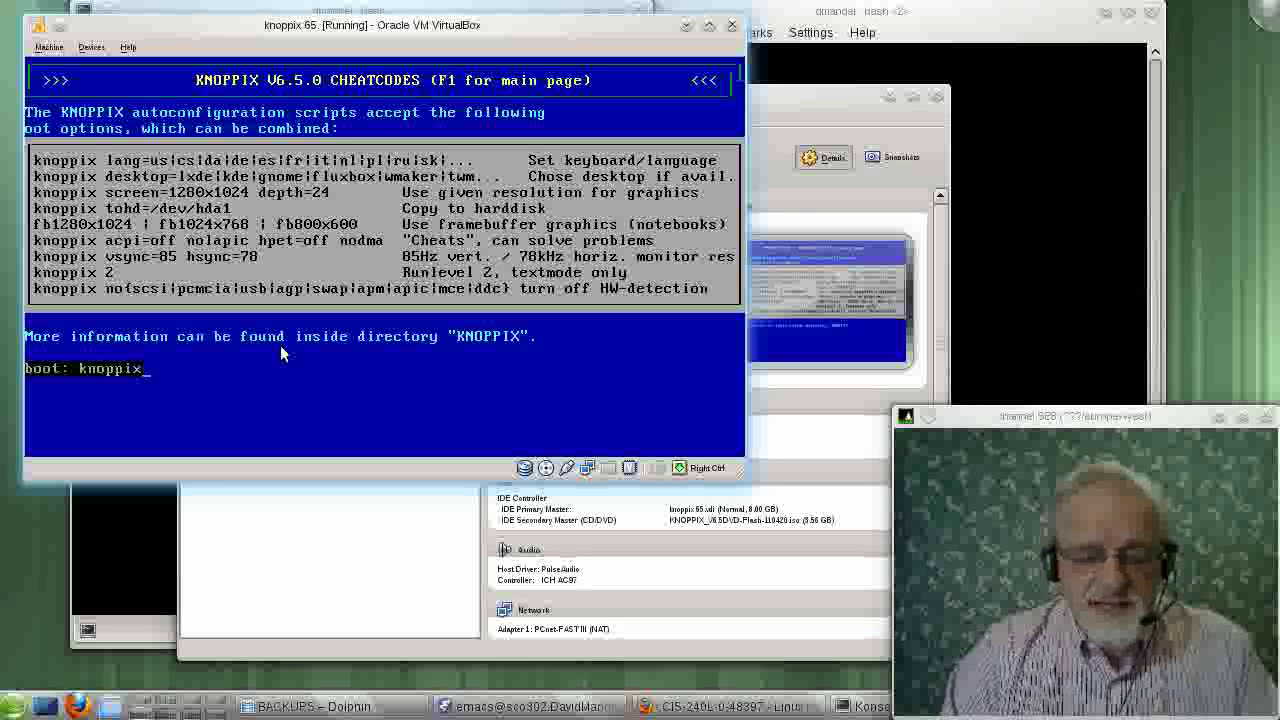
pyautogui.write('64')
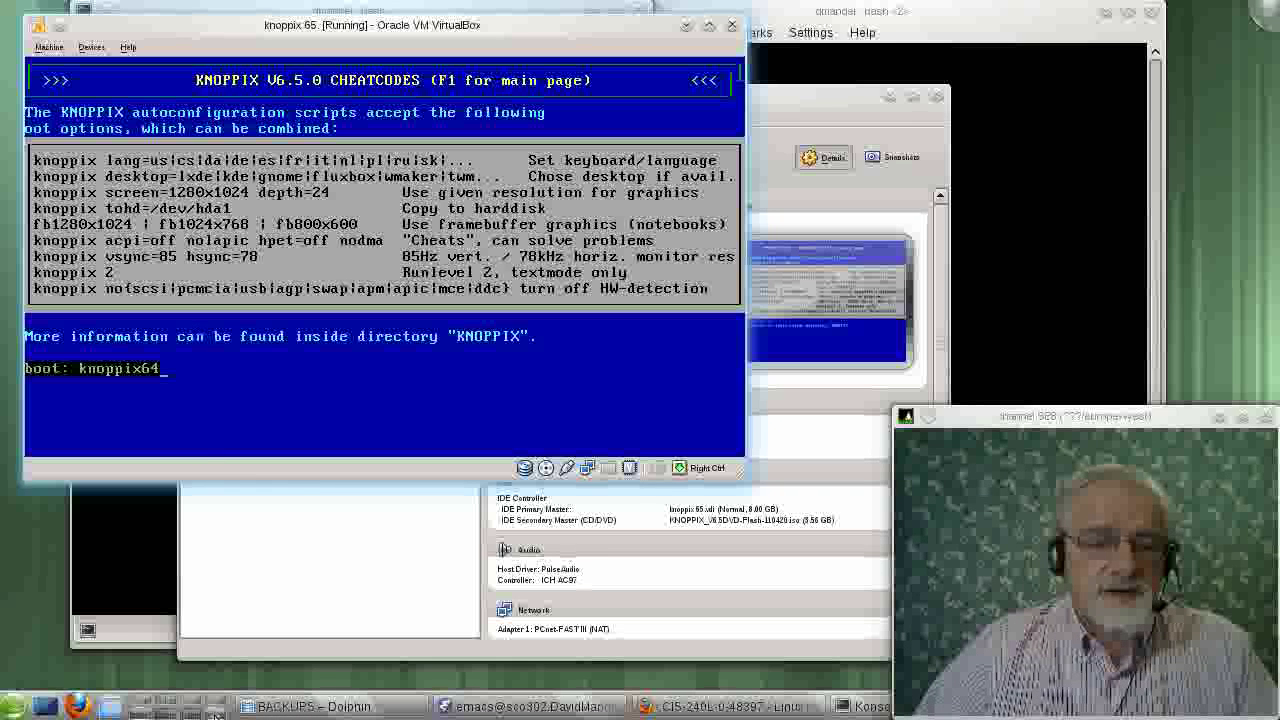
pyautogui.moveTo(218, 712)
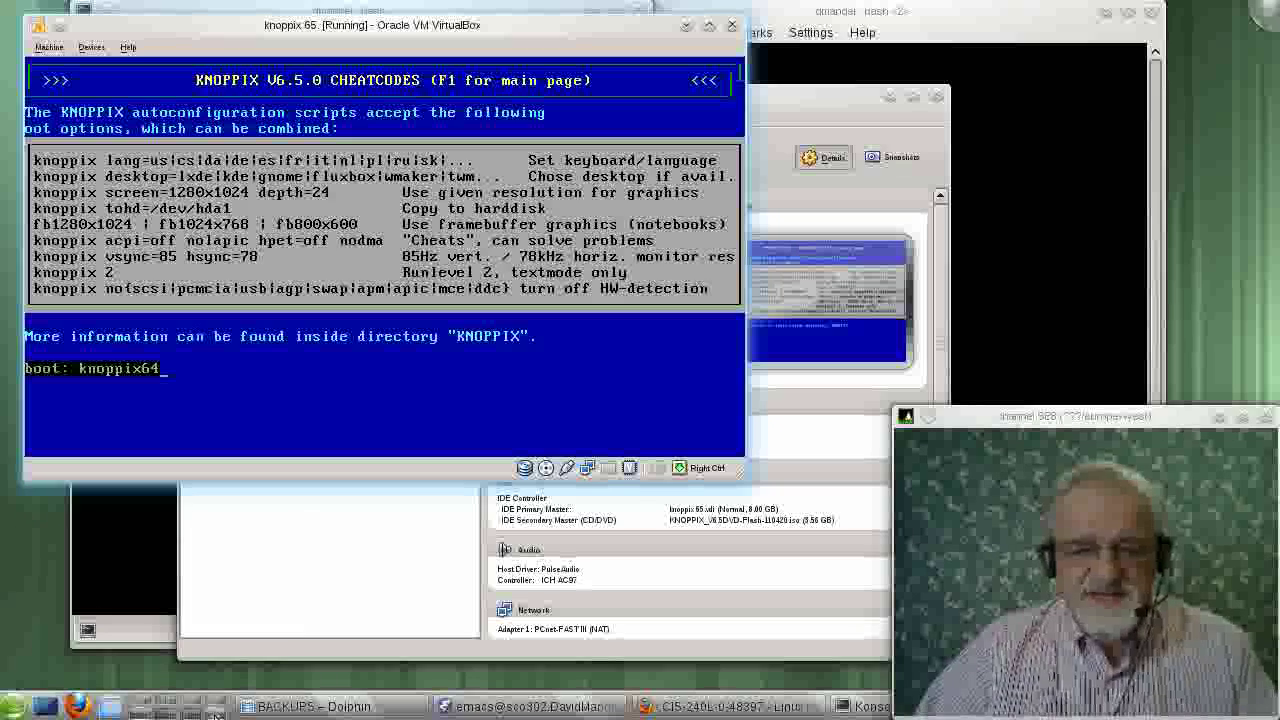
pyautogui.click(140, 712)
# Show the Knoppix Cheat Codes wiki page and select its full web address
pyautogui.click(1150, 66)
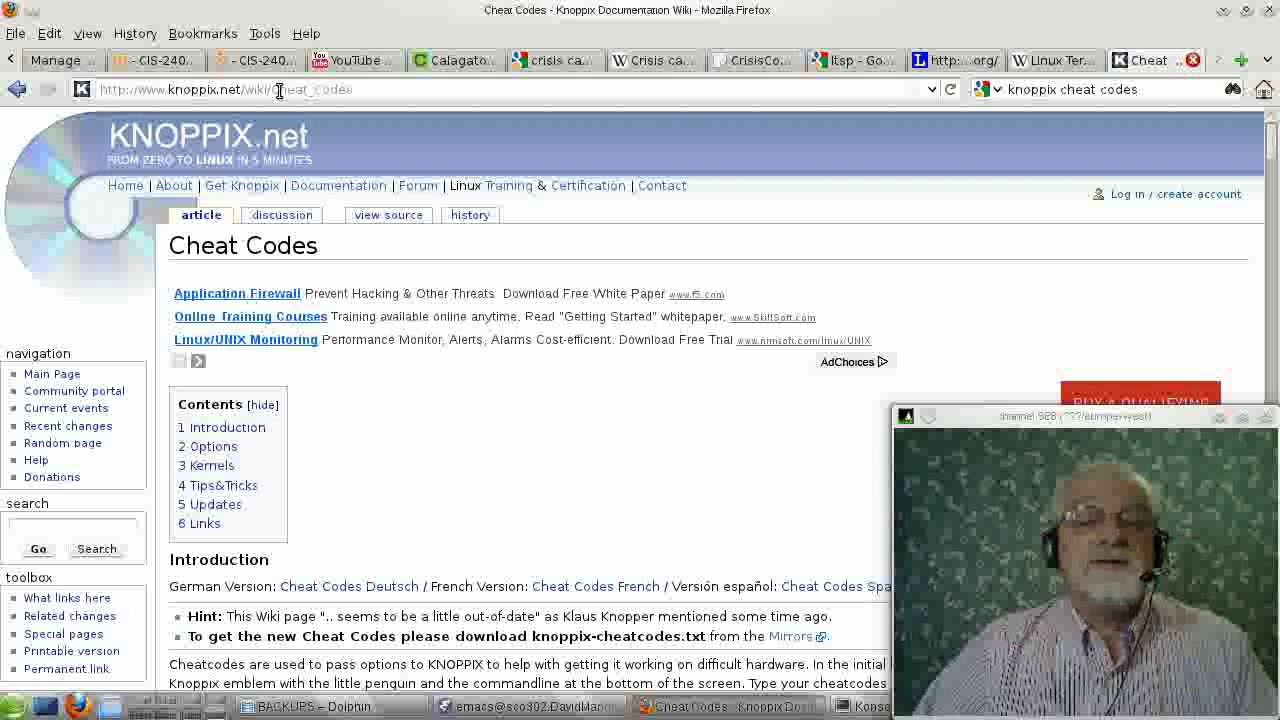
pyautogui.click(367, 90)
pyautogui.moveTo(367, 90); pyautogui.dragTo(108, 92)
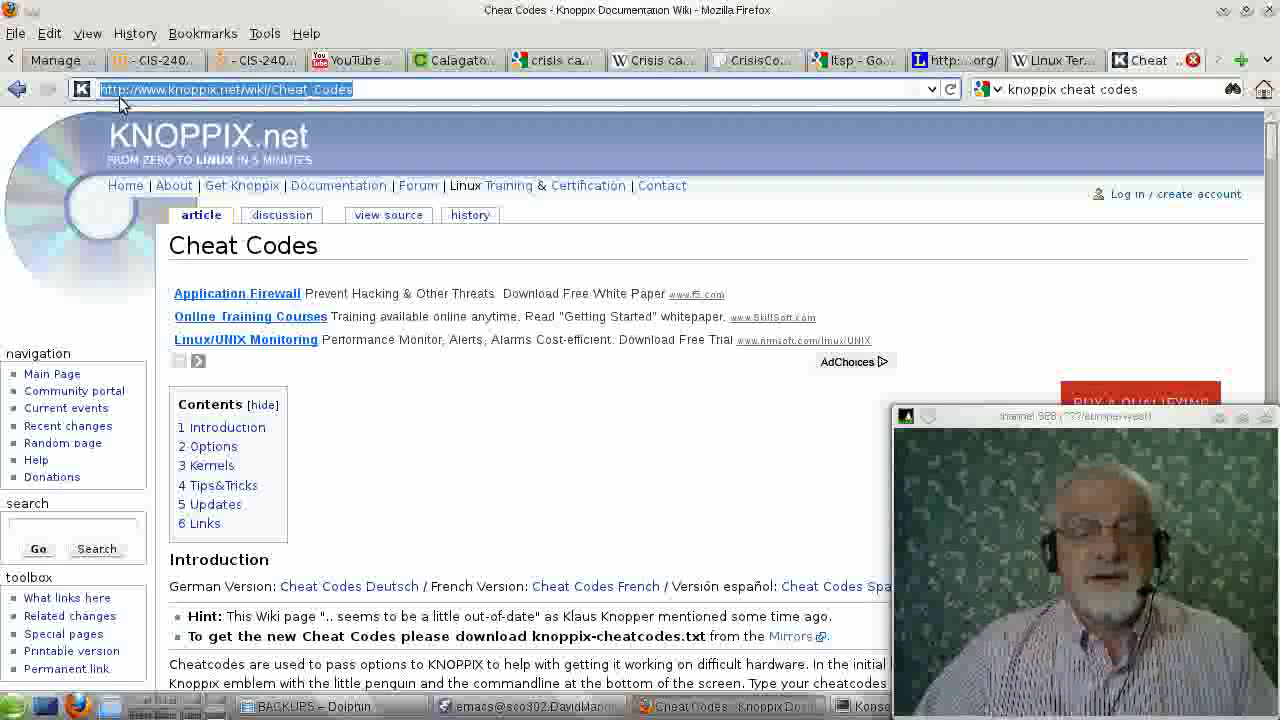
# Scroll through the cheat code options, then bring the running knoppix 65 VM back in front
pyautogui.scroll(-3, 575, 392)
pyautogui.scroll(-11, 575, 392)
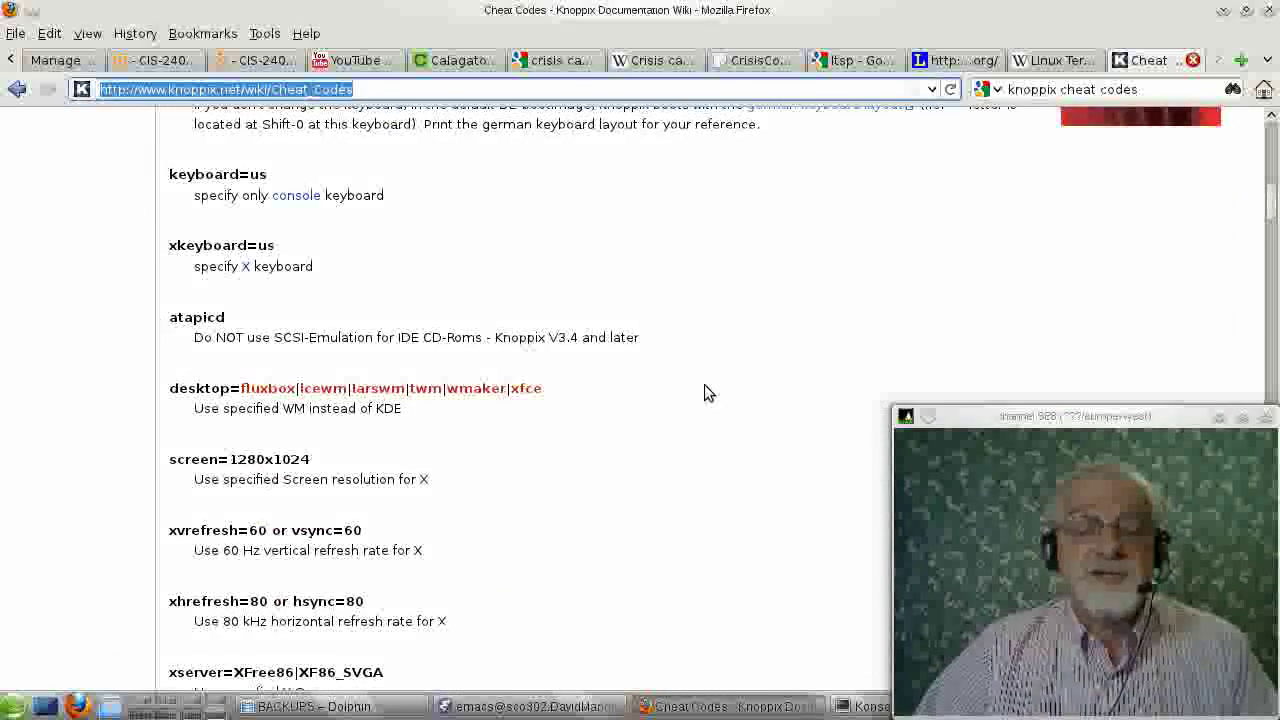
pyautogui.scroll(-3, 706, 391)
pyautogui.scroll(-1, 697, 393)
pyautogui.scroll(-2, 697, 393)
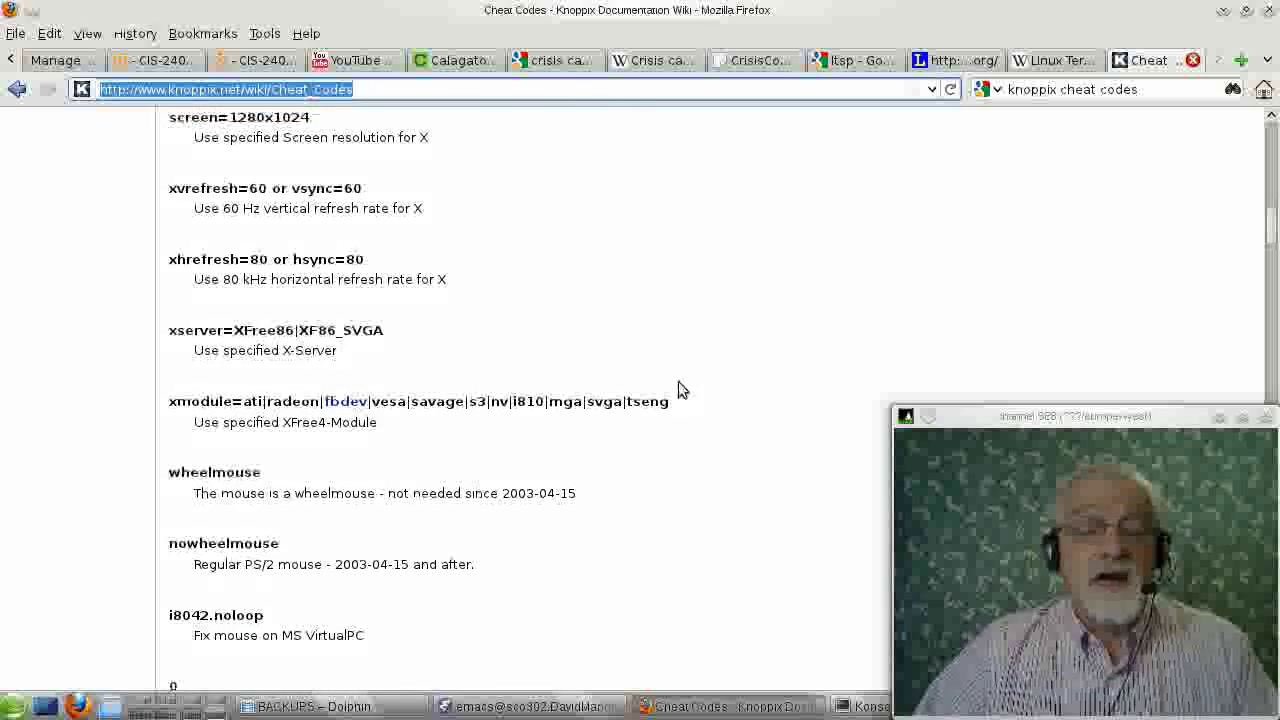
pyautogui.scroll(-2, 694, 377)
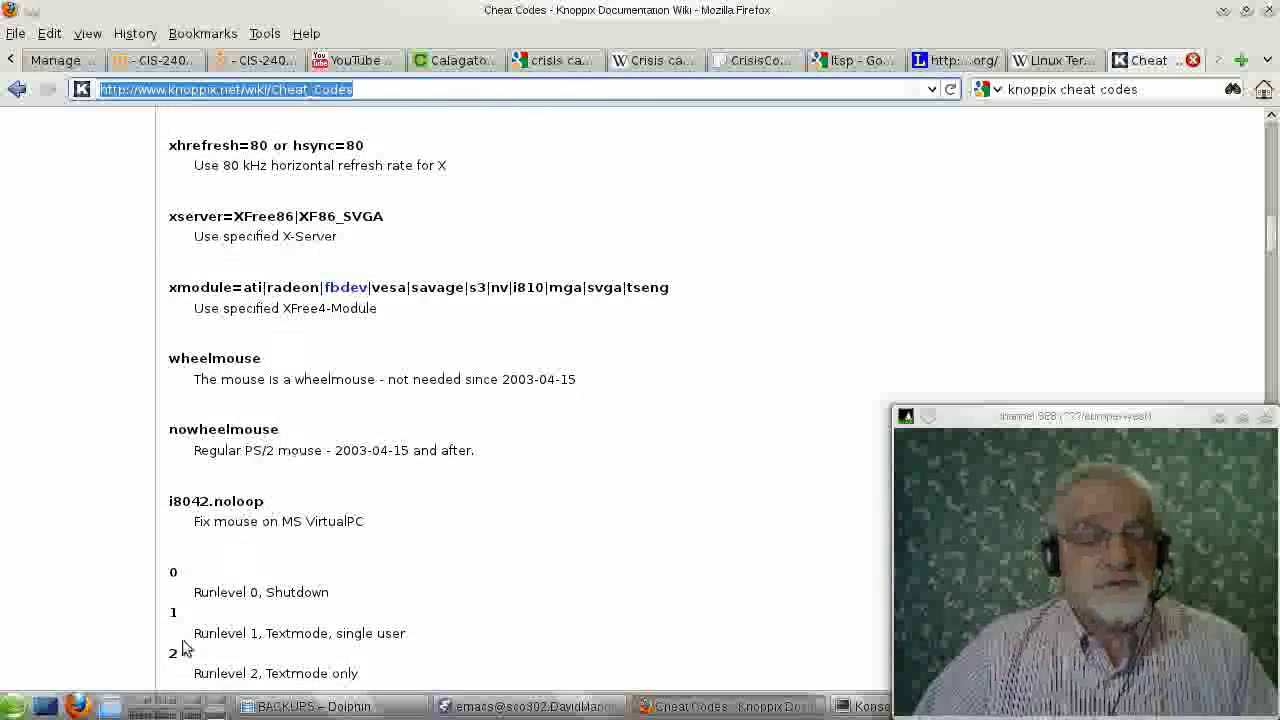
pyautogui.click(160, 708)
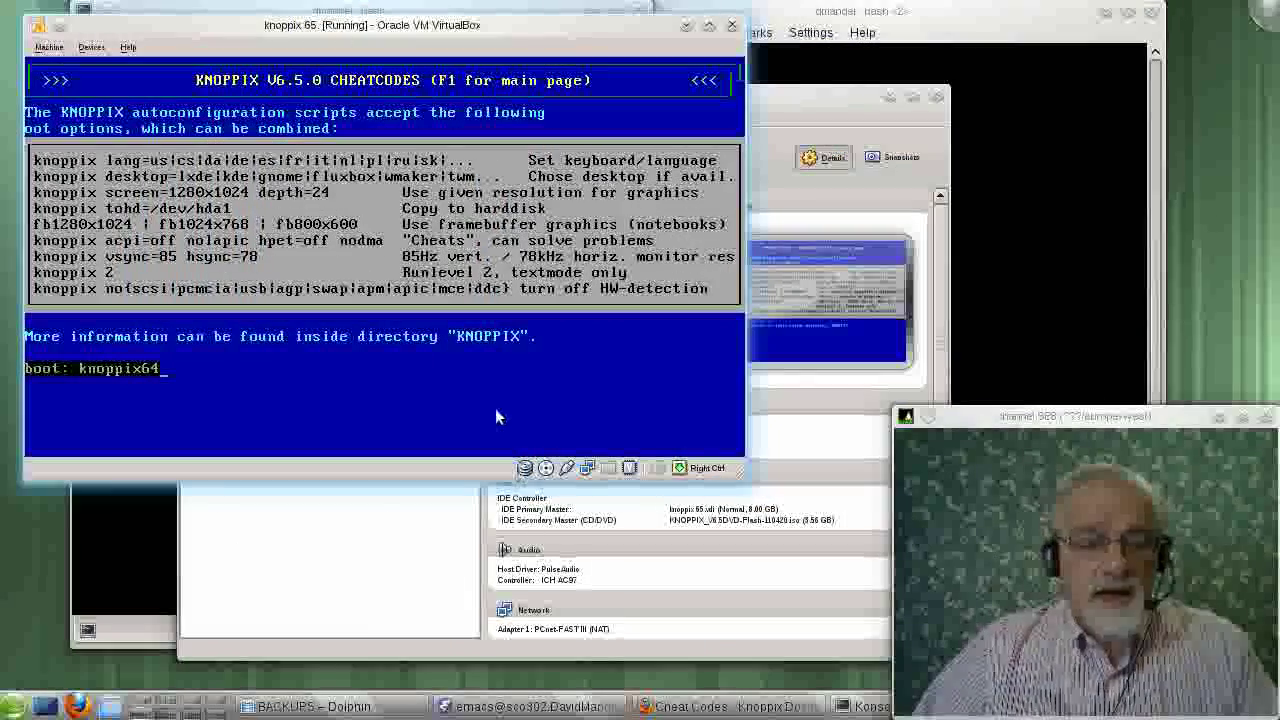
# Try desktop=kde, then desktop=lxde after knoppix64 at the boot prompt, and erase back to 'knoppix'
pyautogui.press('BackSpace')
pyautogui.press('BackSpace')
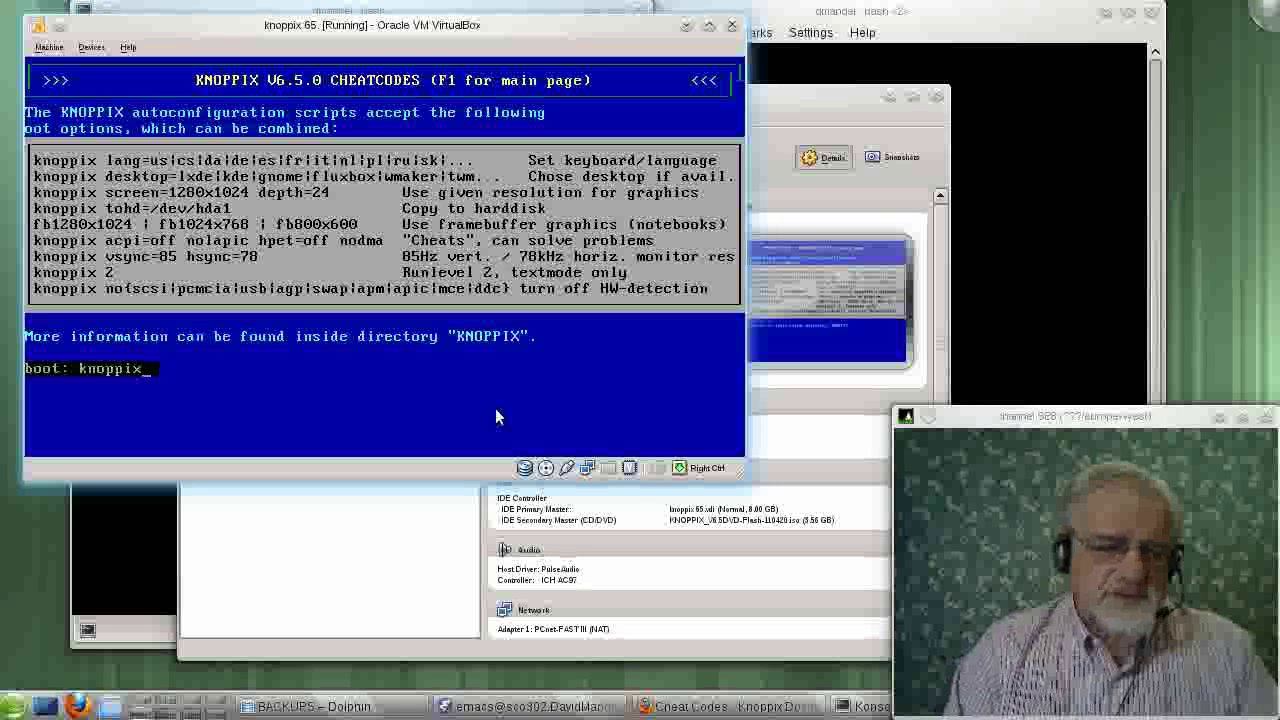
pyautogui.write('64')
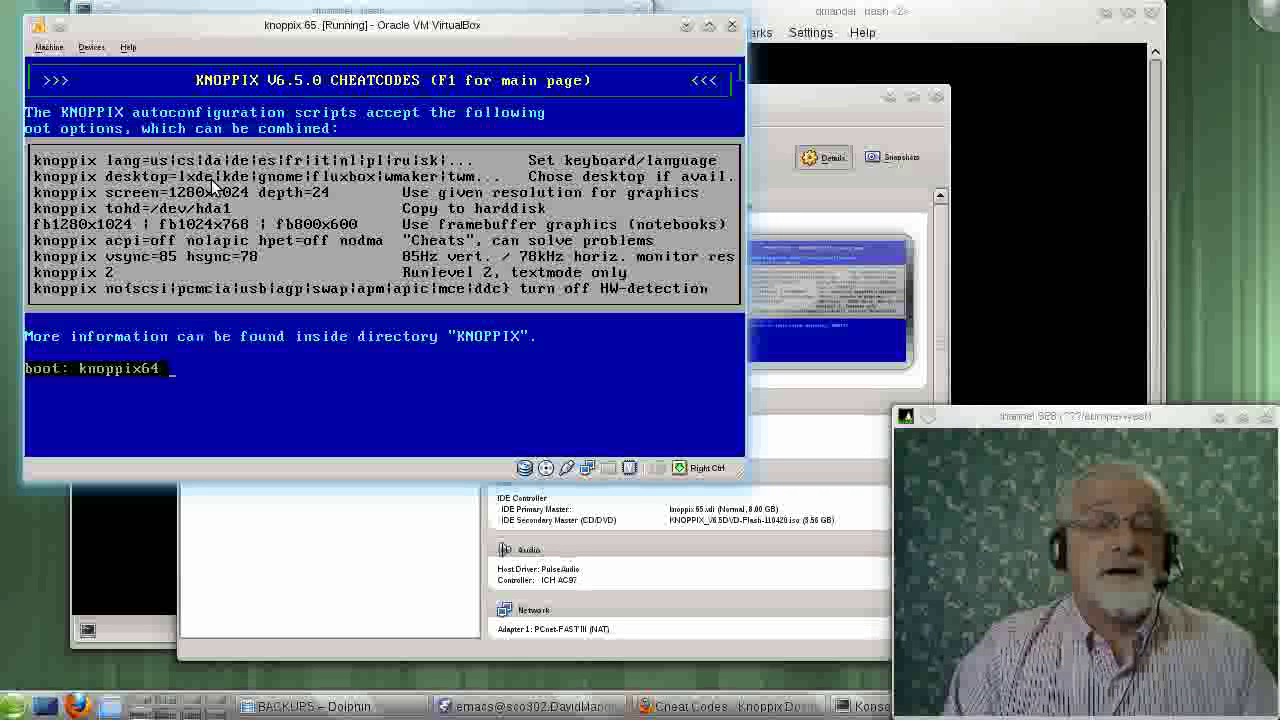
pyautogui.write('desktop')
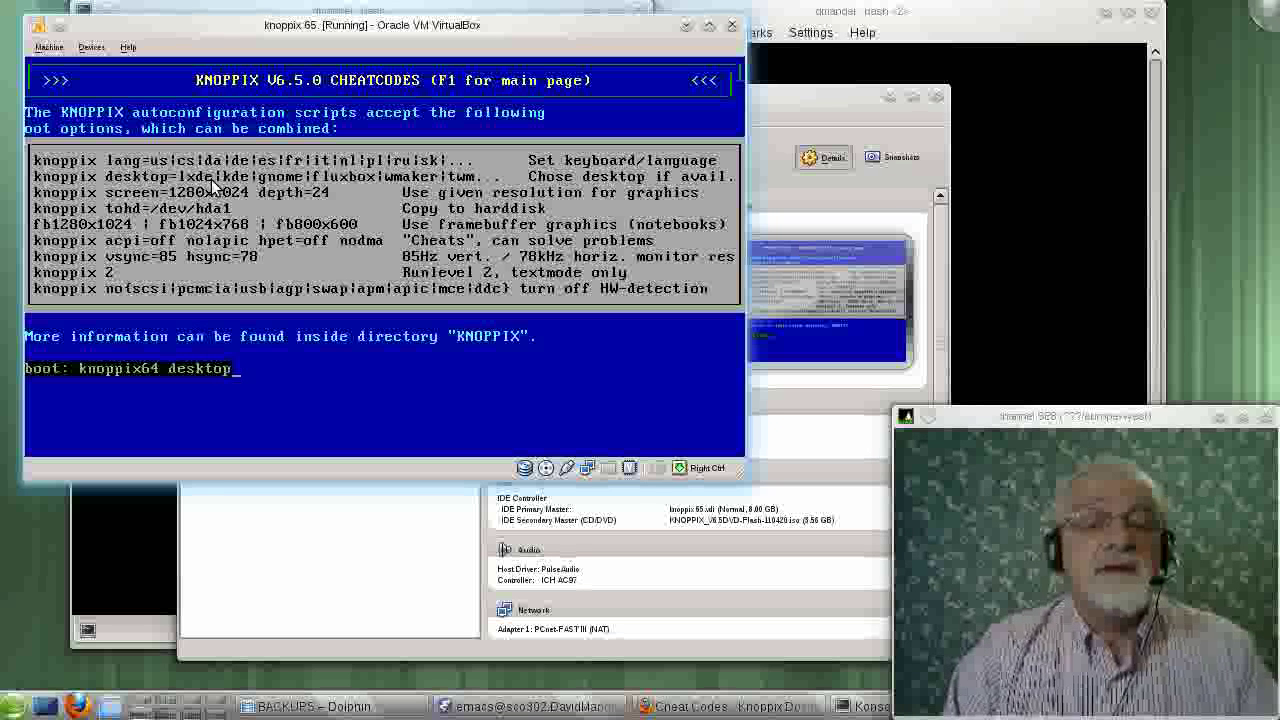
pyautogui.write('=')
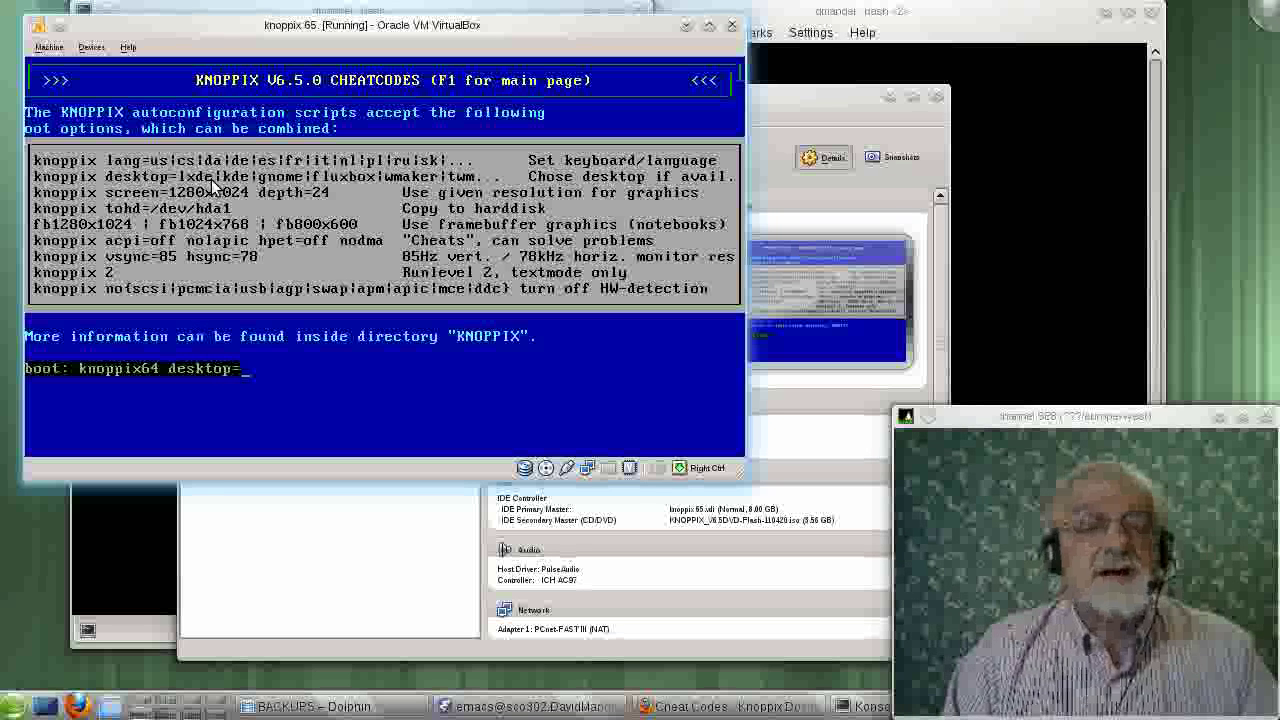
pyautogui.write('kde')
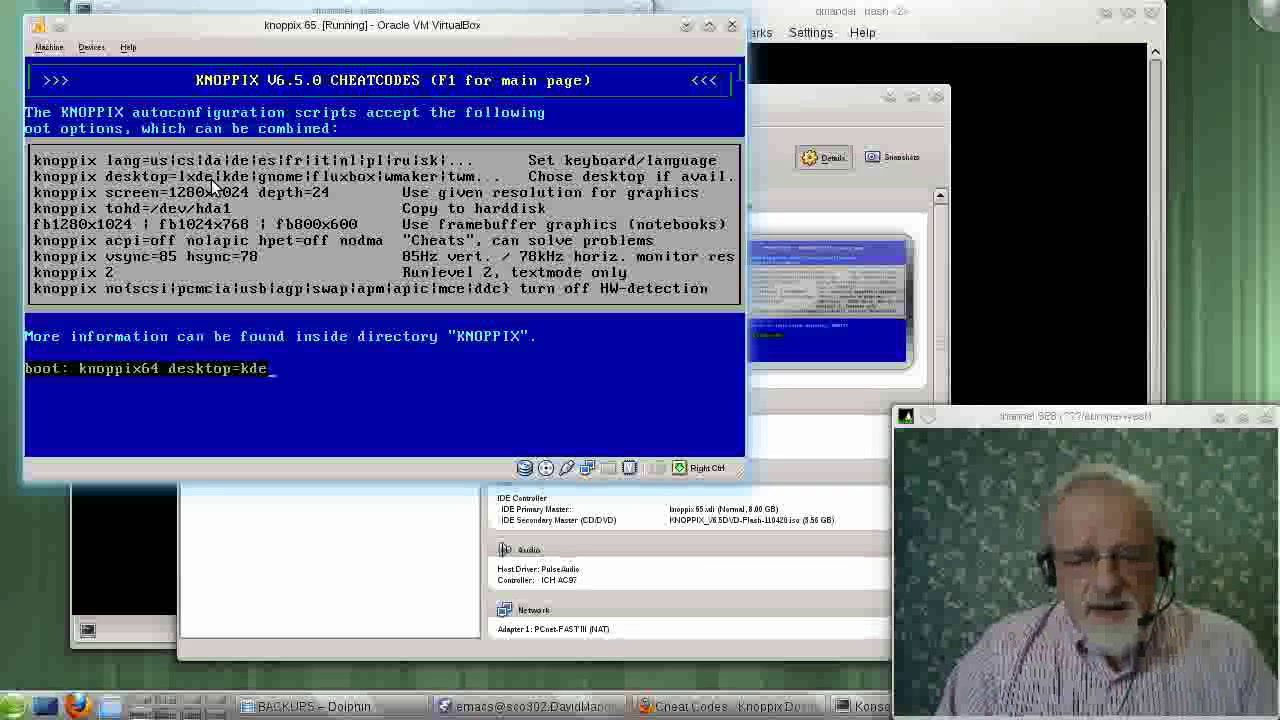
pyautogui.press('BackSpace')
pyautogui.press('BackSpace')
pyautogui.press('BackSpace')
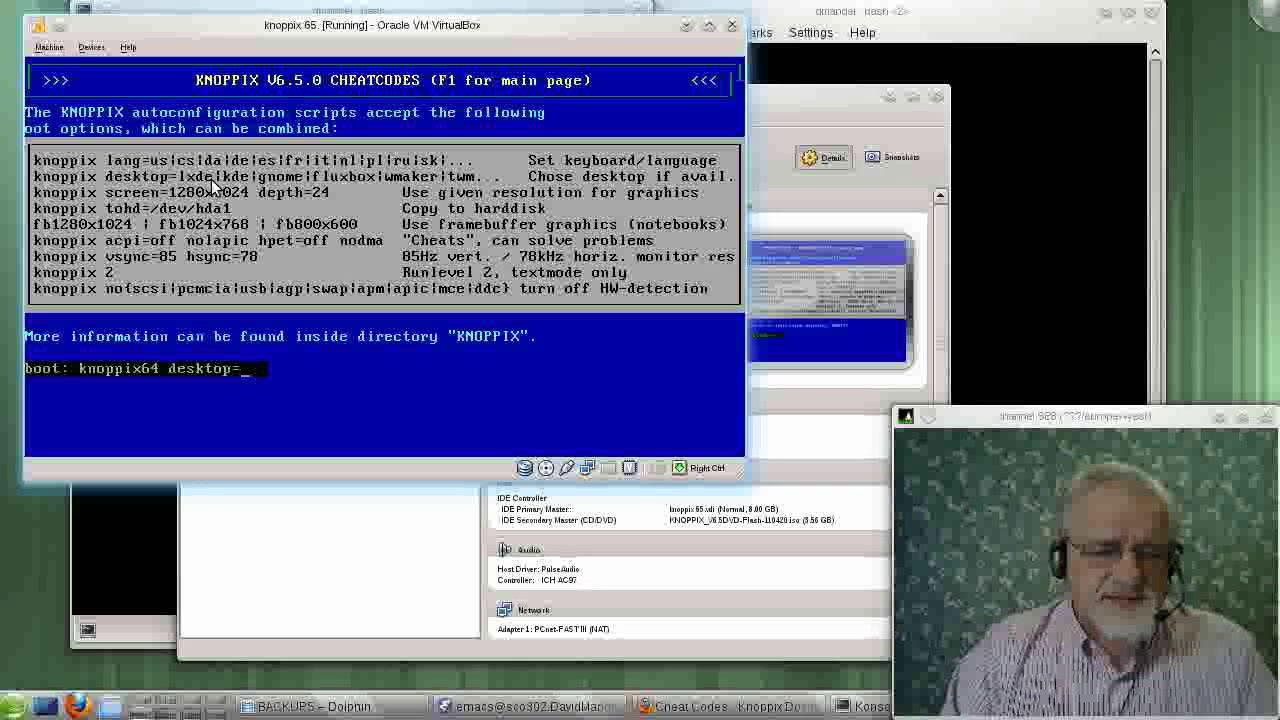
pyautogui.write('lxd')
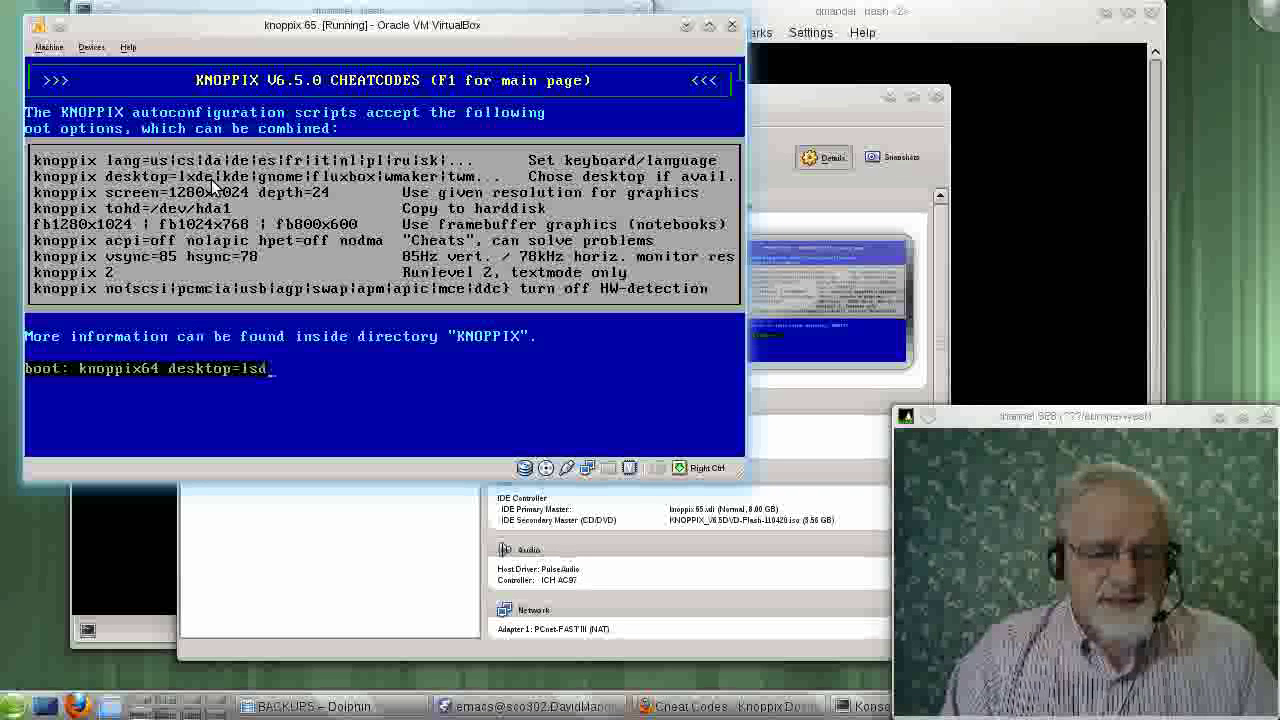
pyautogui.write('e')
pyautogui.press('BackSpace')
pyautogui.press('BackSpace')
pyautogui.press('BackSpace')
pyautogui.write('xde')
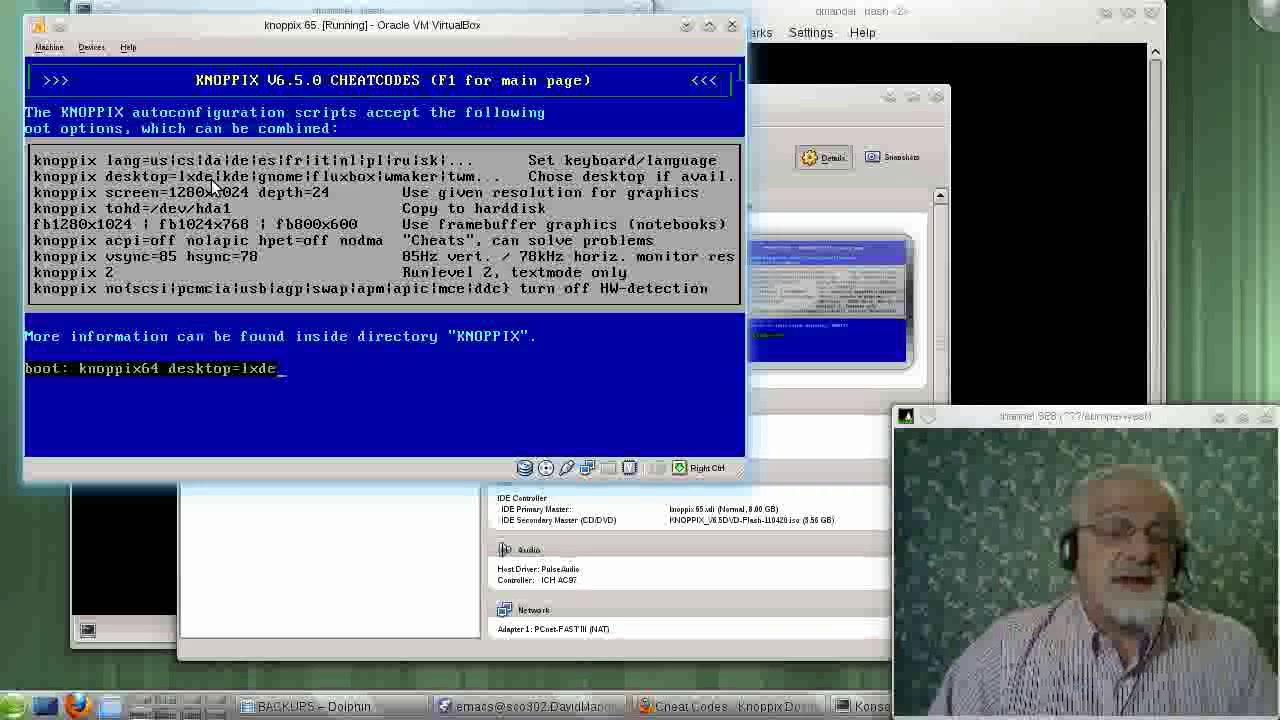
pyautogui.press('BackSpace')
pyautogui.press('BackSpace')
pyautogui.press('BackSpace')
pyautogui.press('BackSpace')
pyautogui.press('BackSpace')
pyautogui.press('BackSpace')
pyautogui.press('BackSpace')
pyautogui.press('BackSpace')
pyautogui.press('BackSpace')
pyautogui.press('BackSpace')
pyautogui.press('BackSpace')
pyautogui.press('BackSpace')
pyautogui.press('BackSpace')
pyautogui.press('BackSpace')
pyautogui.press('BackSpace')
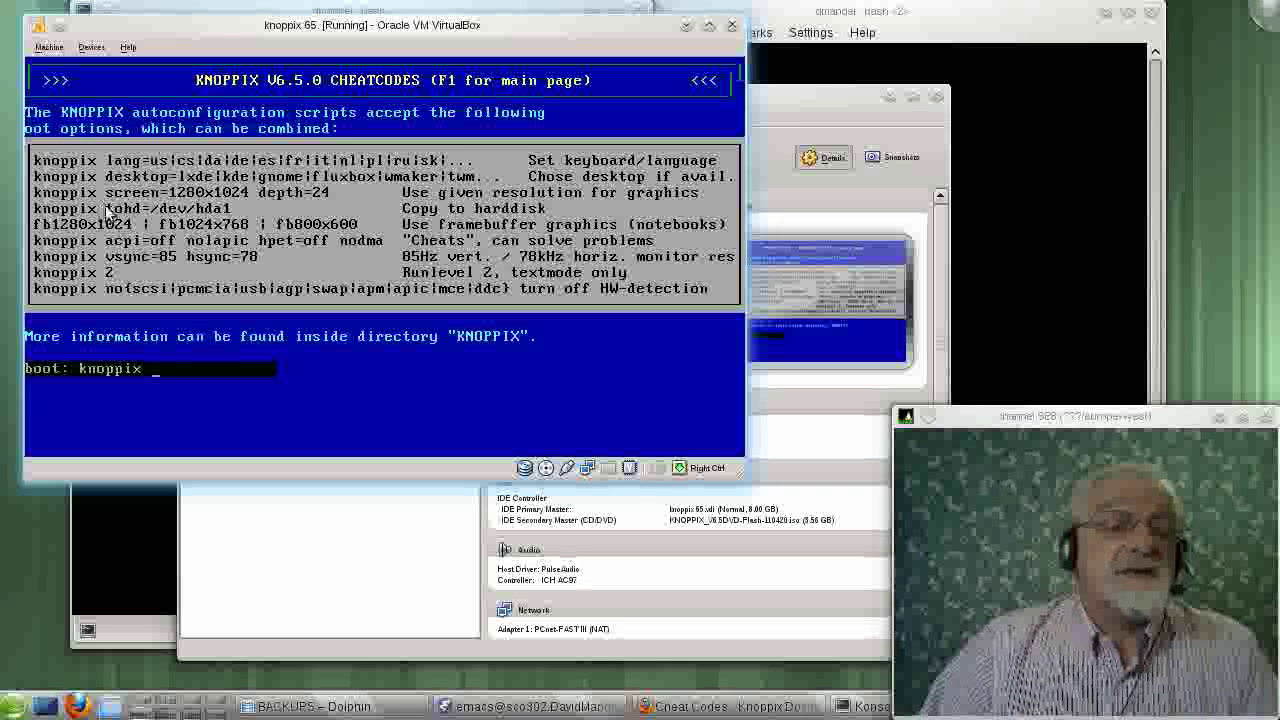
# Focus the VM, cancel the capture notice, and add tohd=/dev/sda1 after 'knoppix' at boot
pyautogui.click(234, 207)
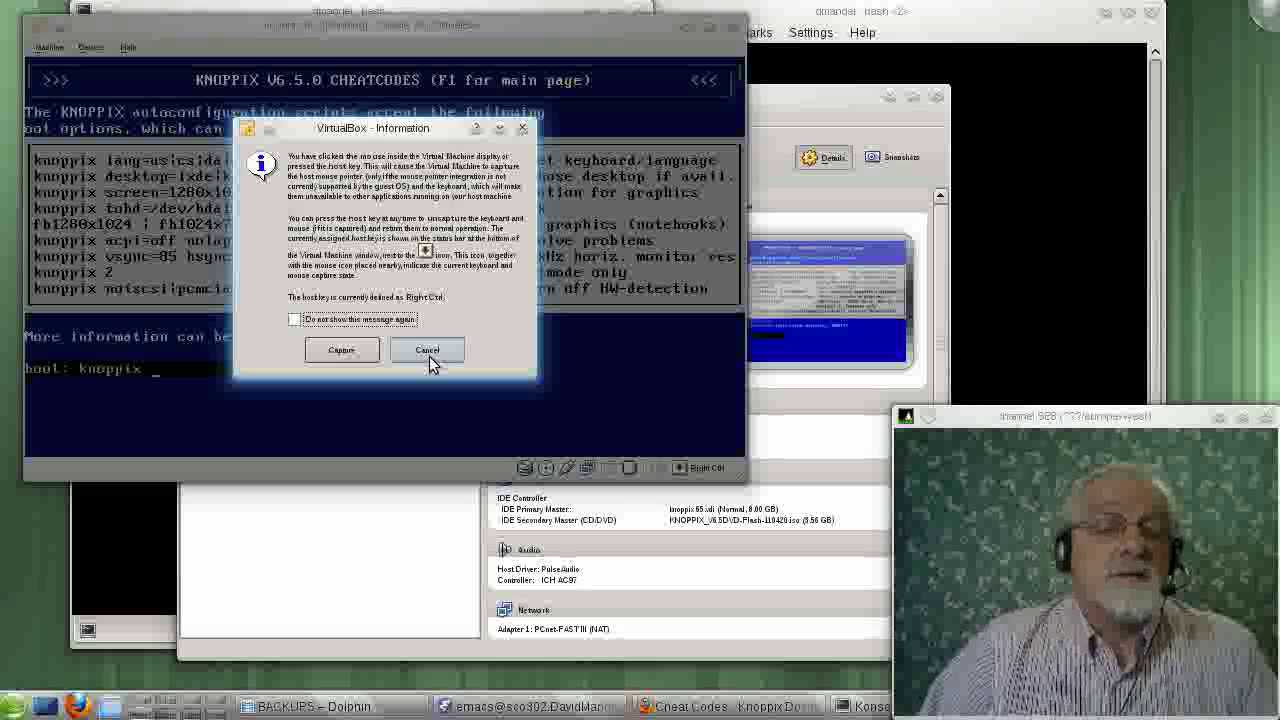
pyautogui.click(428, 352)
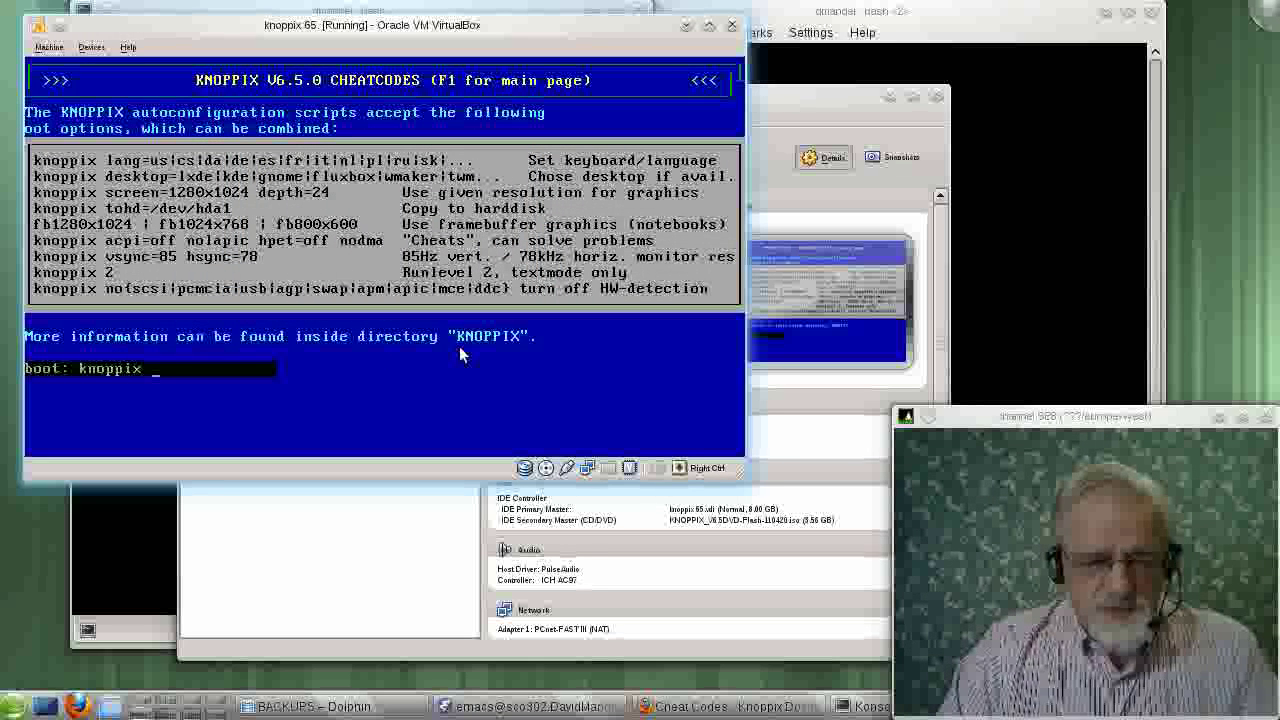
pyautogui.write('tohd')
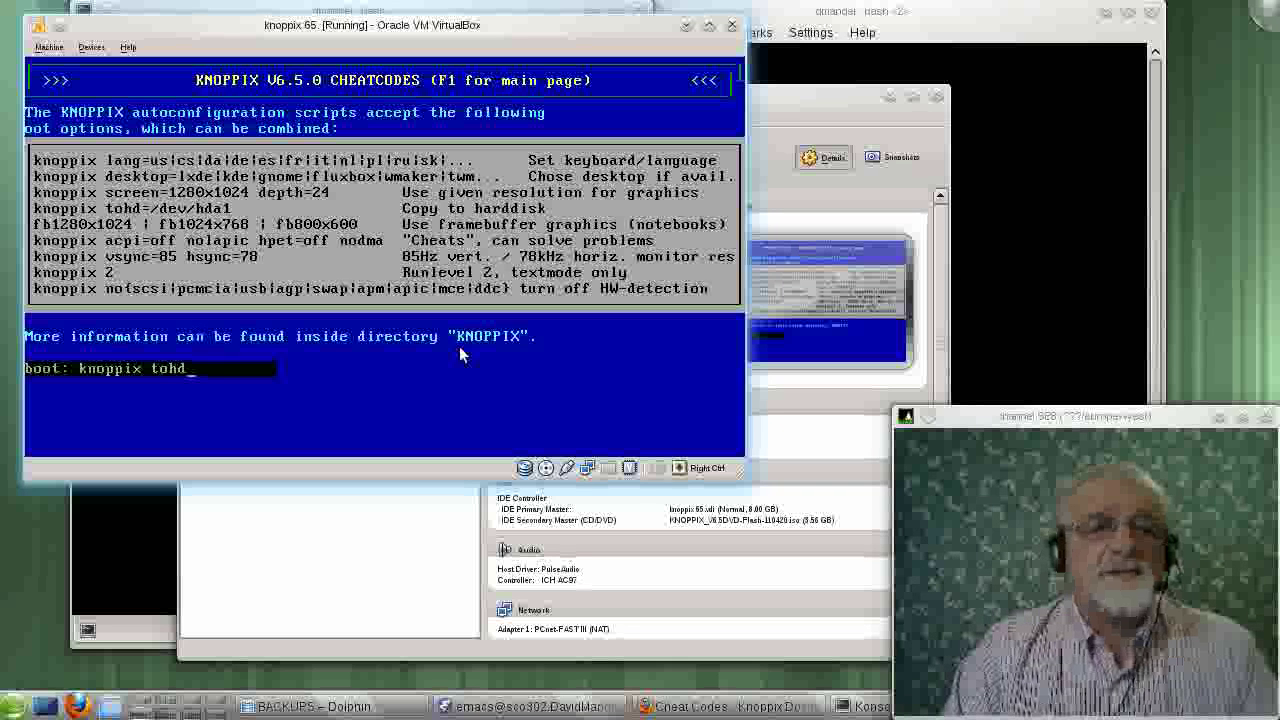
pyautogui.write('=')
pyautogui.press('BackSpace')
pyautogui.write('=/dev/')
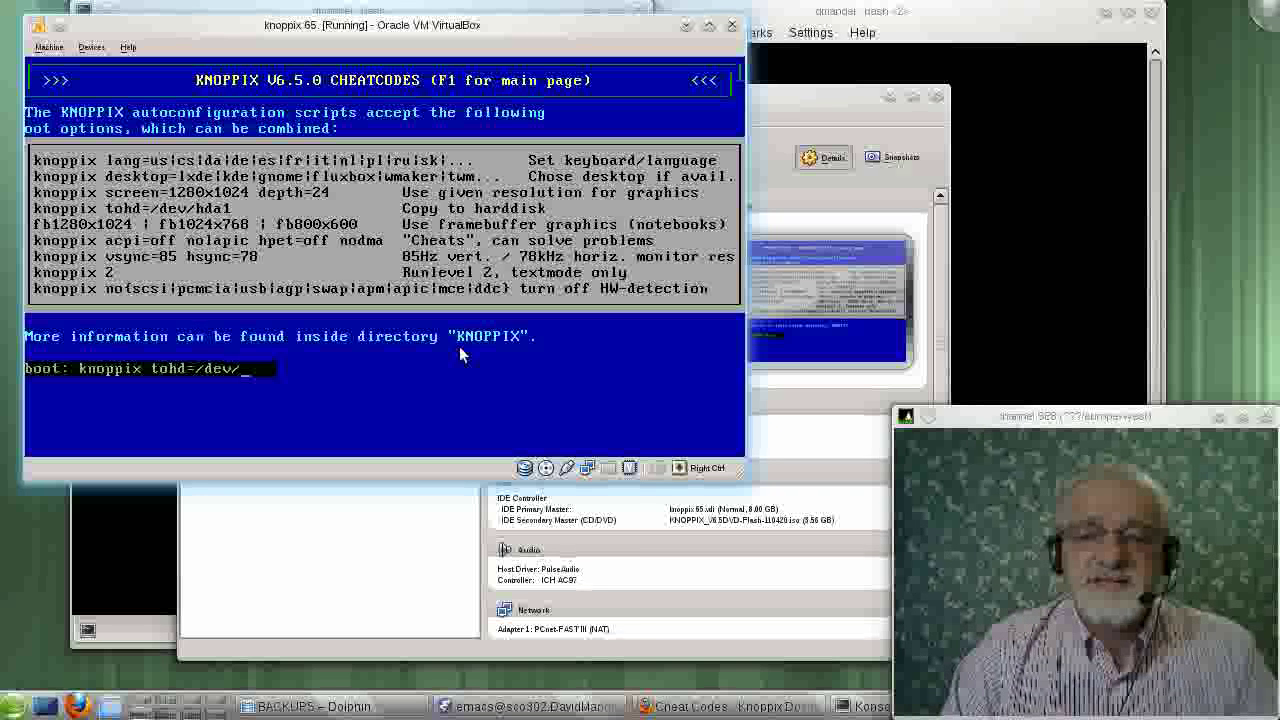
pyautogui.write('sda')
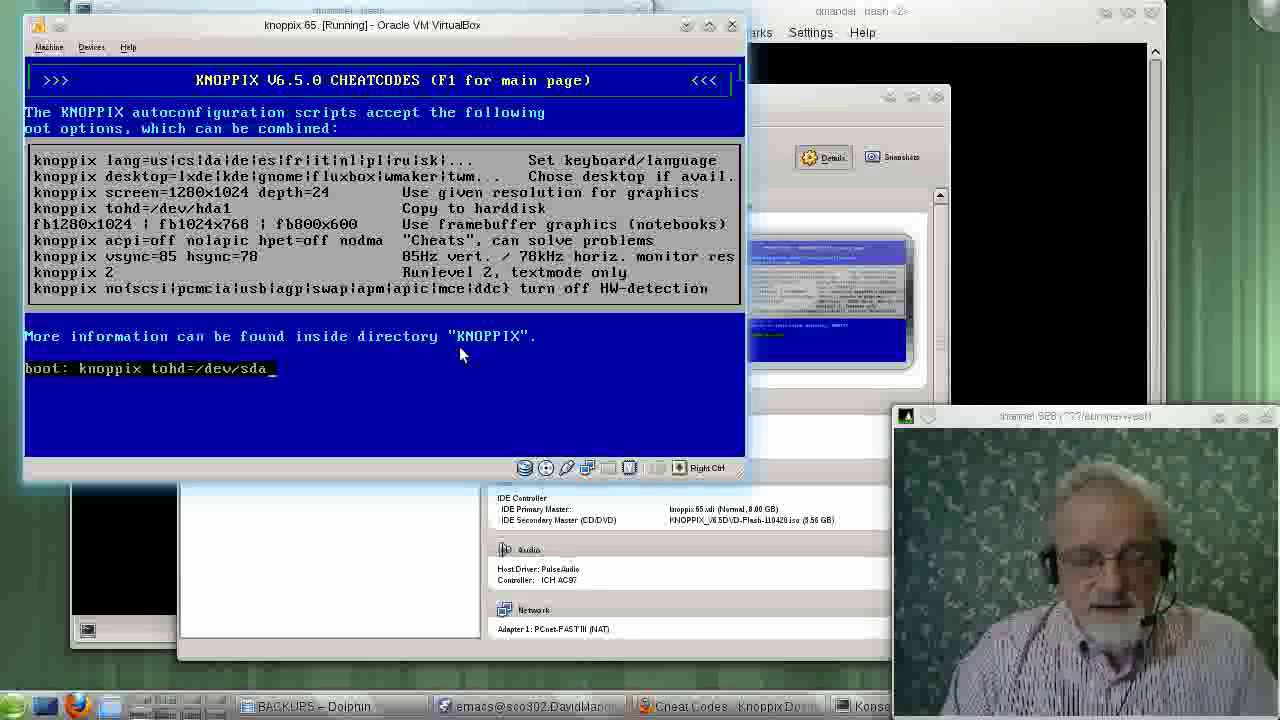
pyautogui.write('1')
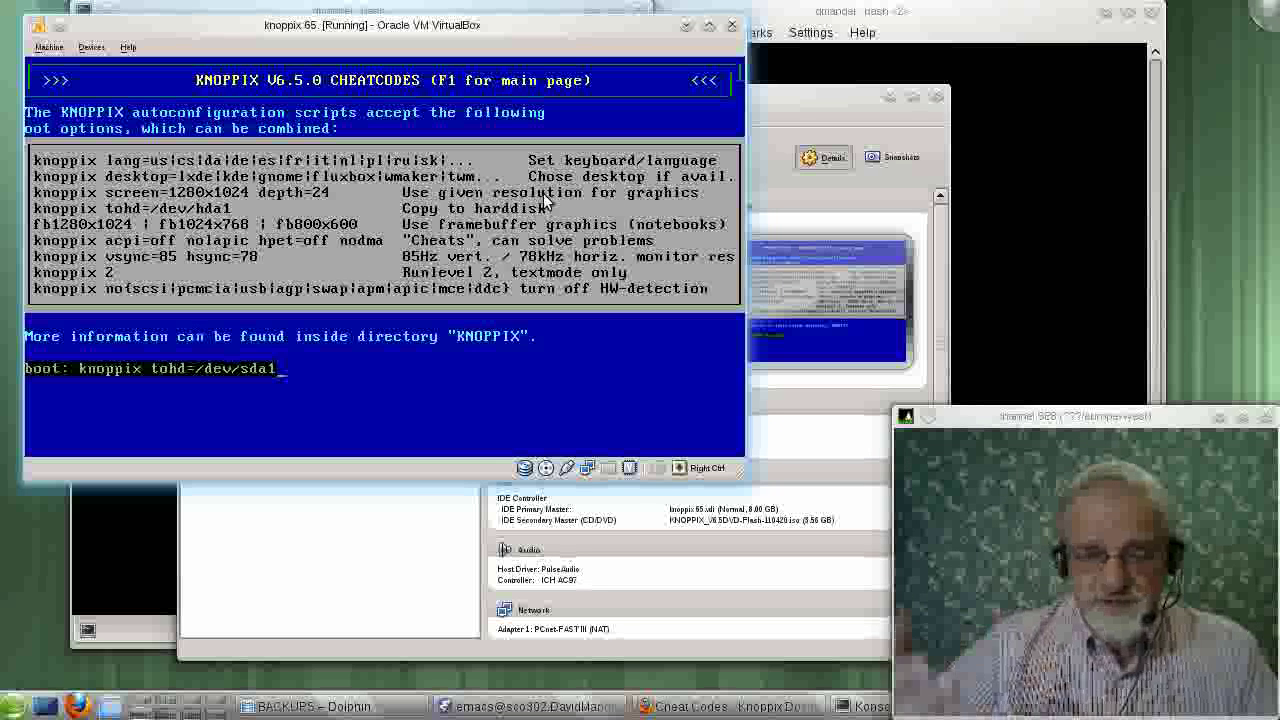
# Boot Knoppix with tohd=/dev/sda1 and dismiss the mouse integration notice
pyautogui.press('Return')
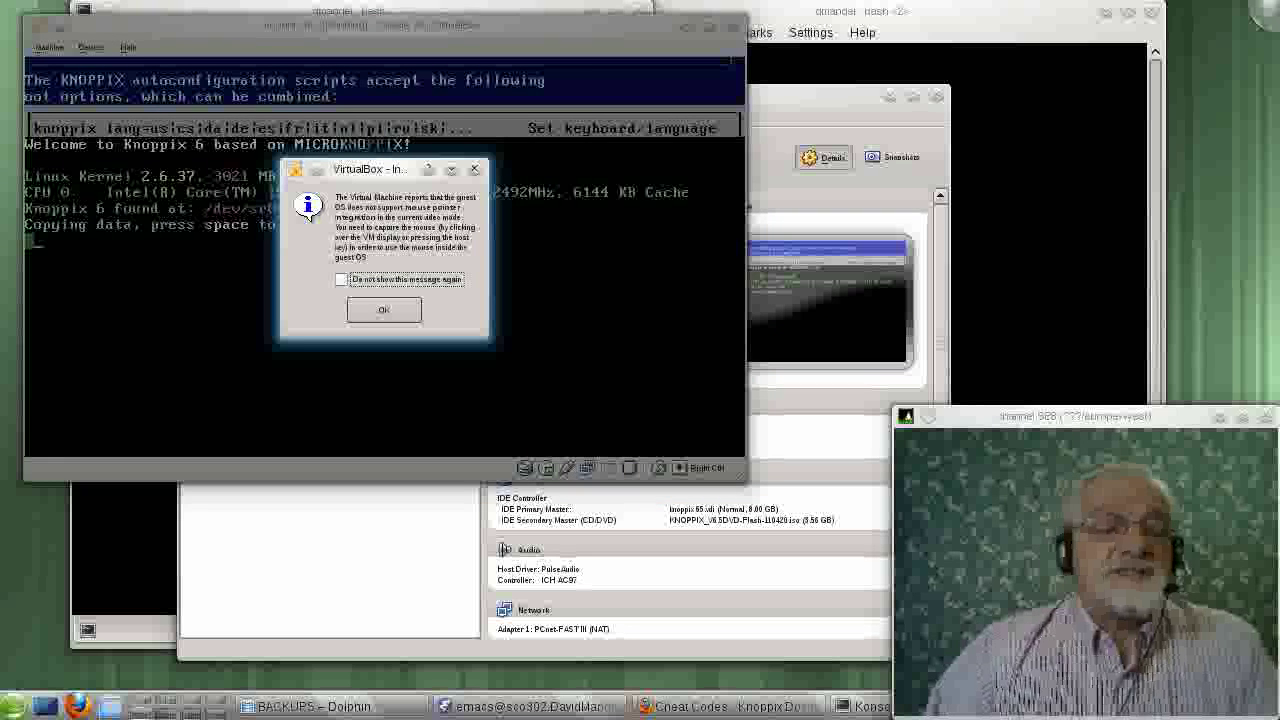
pyautogui.click(390, 312)
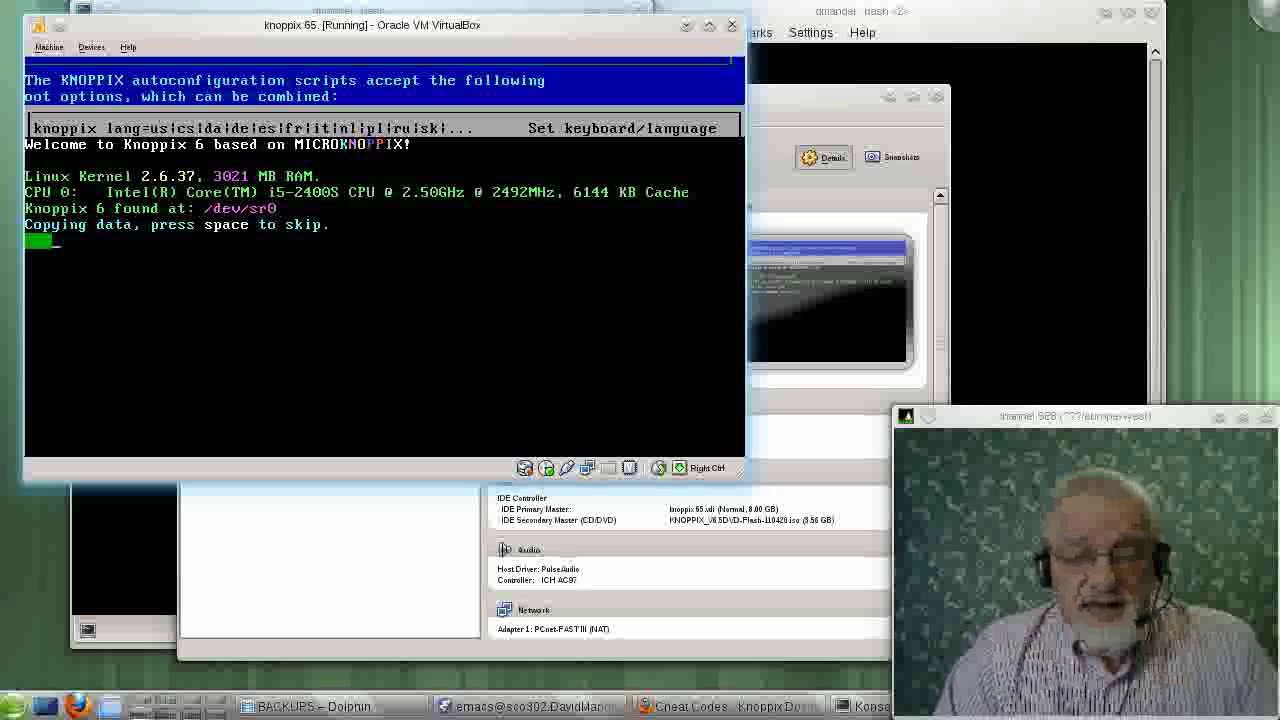